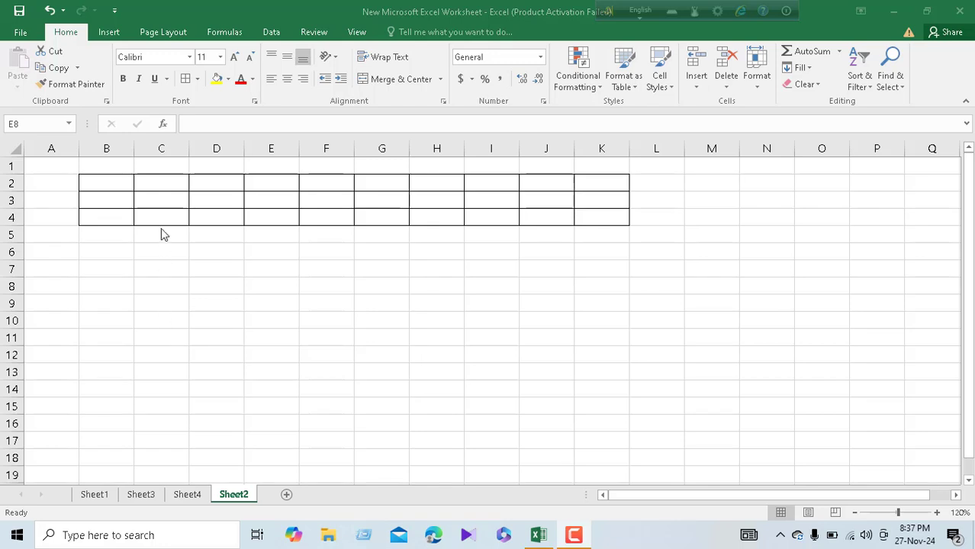
Enter the heading "Over 1" in cell C2 and make the range C2:K4 bold.
{"action": "left_click", "coordinate": [156, 183]}
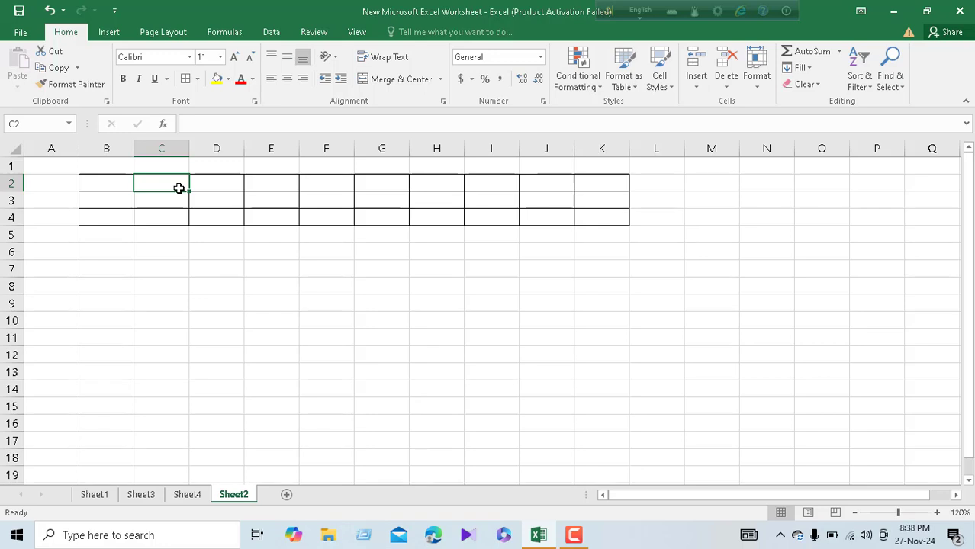
{"action": "type", "text": "O"}
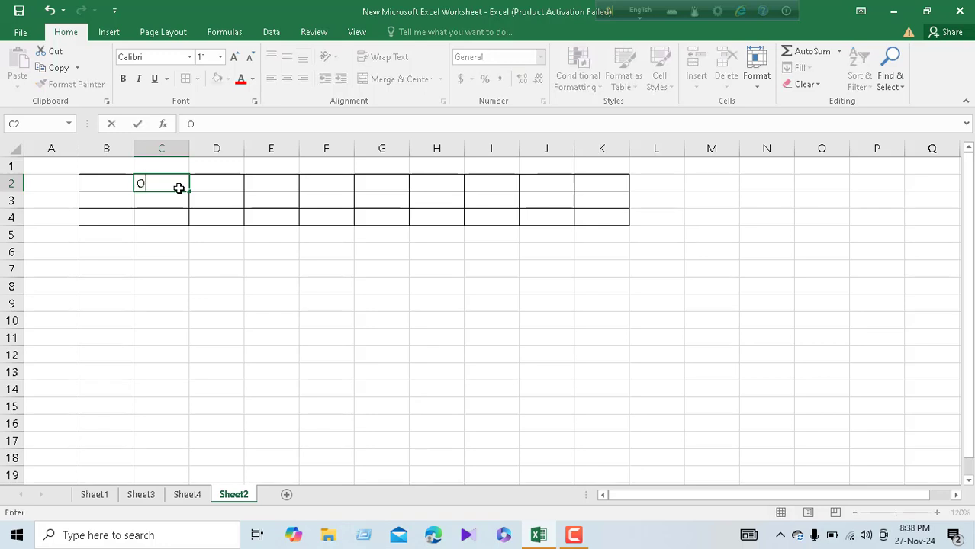
{"action": "type", "text": "ver 1"}
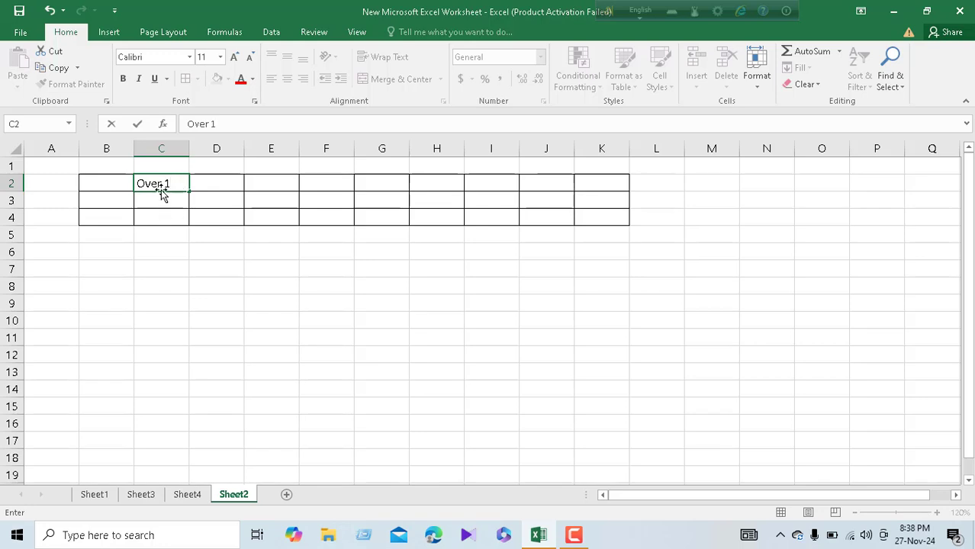
{"action": "key", "text": "Return"}
{"action": "left_click_drag", "start_coordinate": [155, 183], "coordinate": [603, 222]}
{"action": "left_click", "coordinate": [122, 78]}
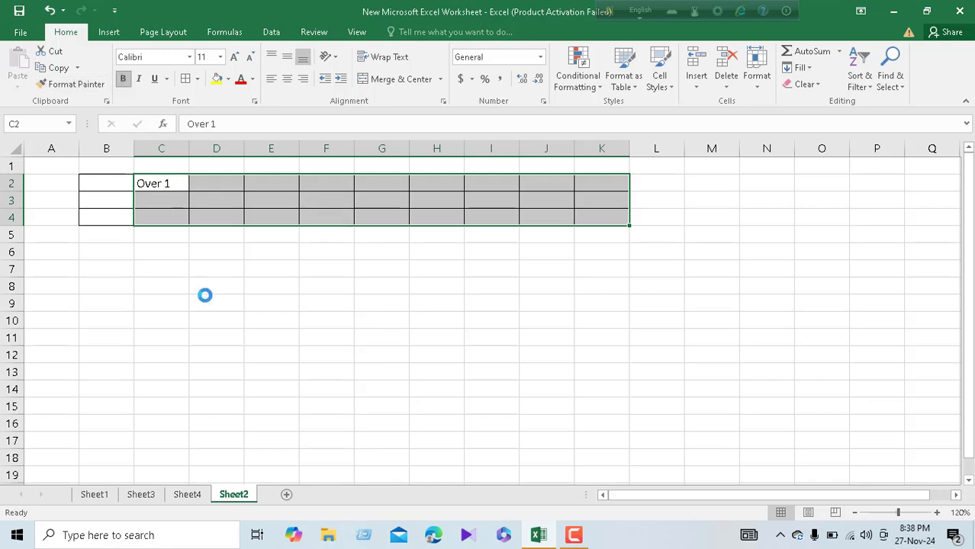
{"action": "left_click", "coordinate": [205, 295]}
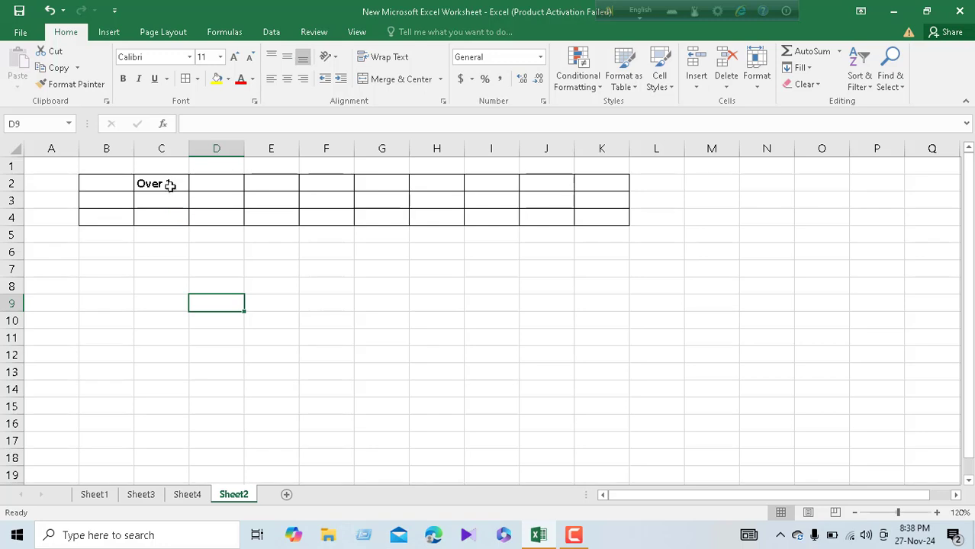
Fill the heading series from C2 across row 2 through L2, up to "Over 10".
{"action": "left_click", "coordinate": [202, 183]}
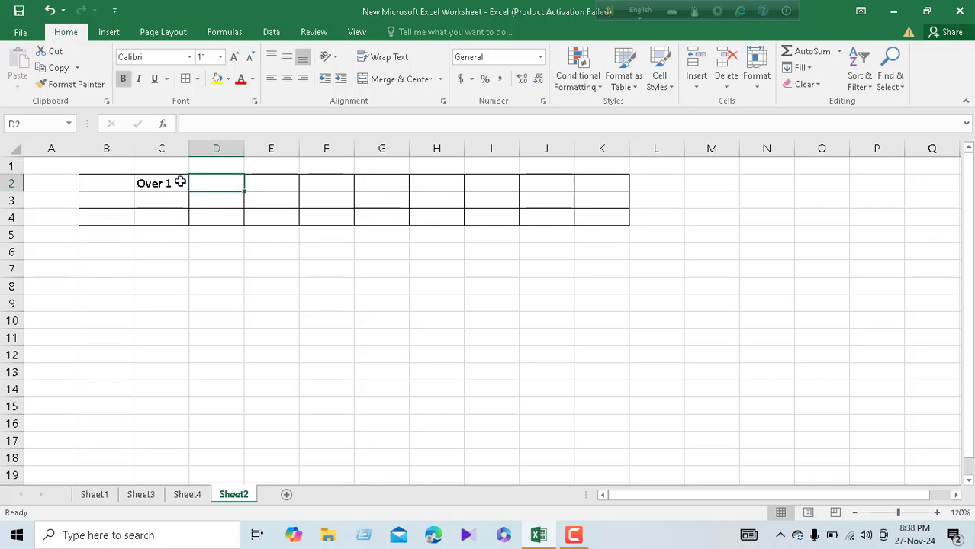
{"action": "left_click", "coordinate": [180, 182]}
{"action": "left_click_drag", "start_coordinate": [191, 190], "coordinate": [661, 186]}
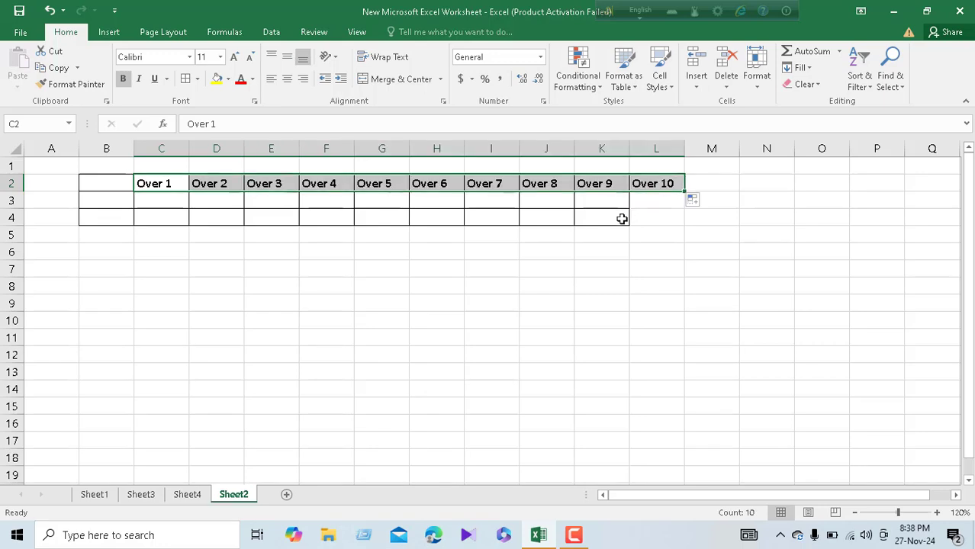
Enter "Bangladesh" as the row label in B3 and widen column B to fit the name.
{"action": "left_click", "coordinate": [153, 200]}
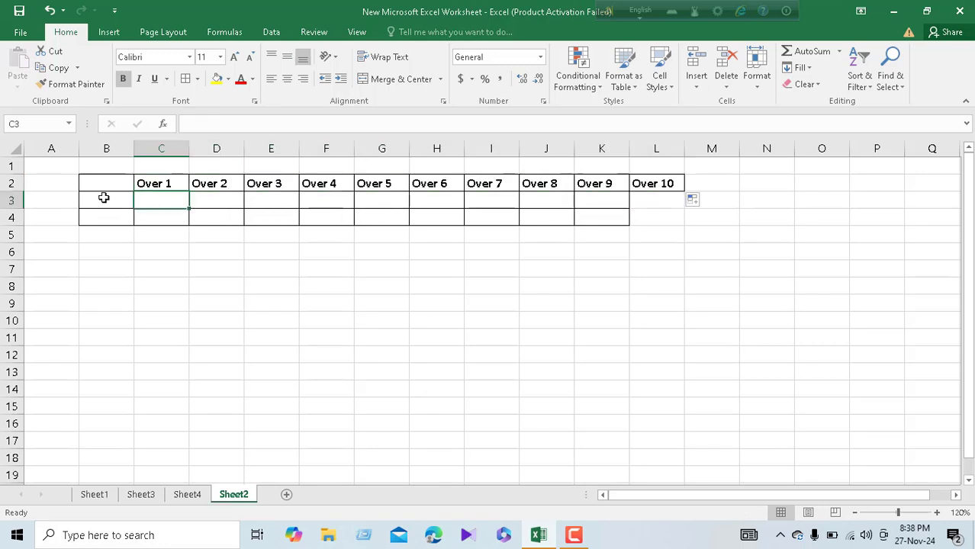
{"action": "left_click", "coordinate": [104, 198]}
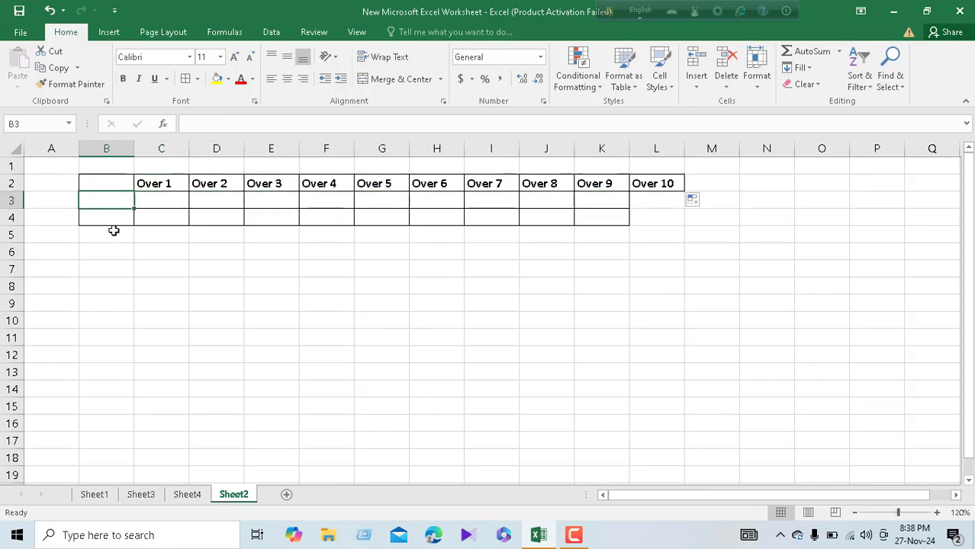
{"action": "type", "text": "BAngla"}
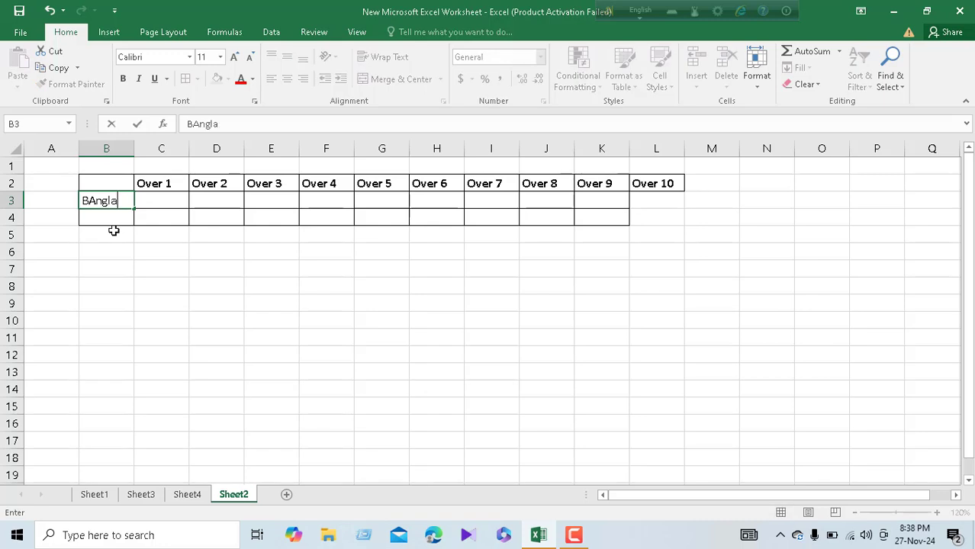
{"action": "type", "text": "desh"}
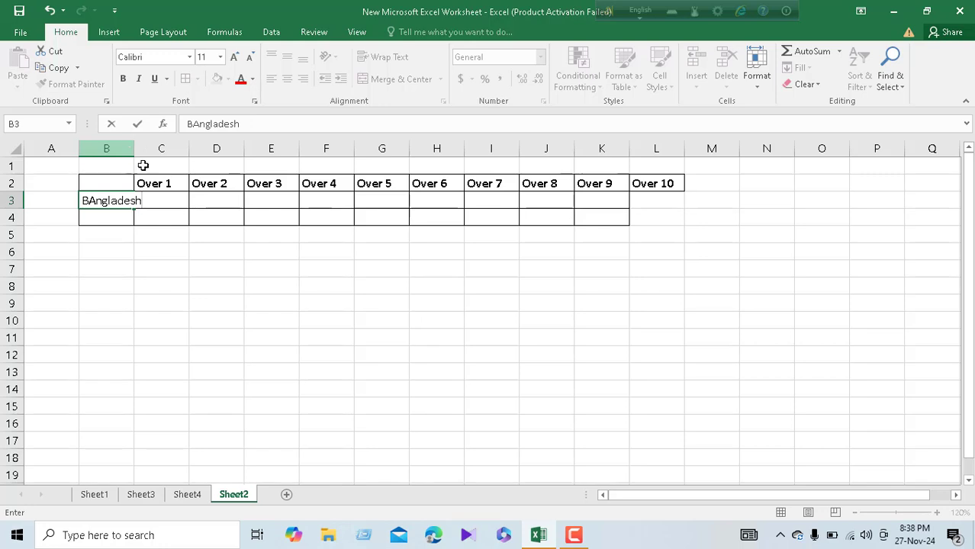
{"action": "left_click", "coordinate": [180, 237]}
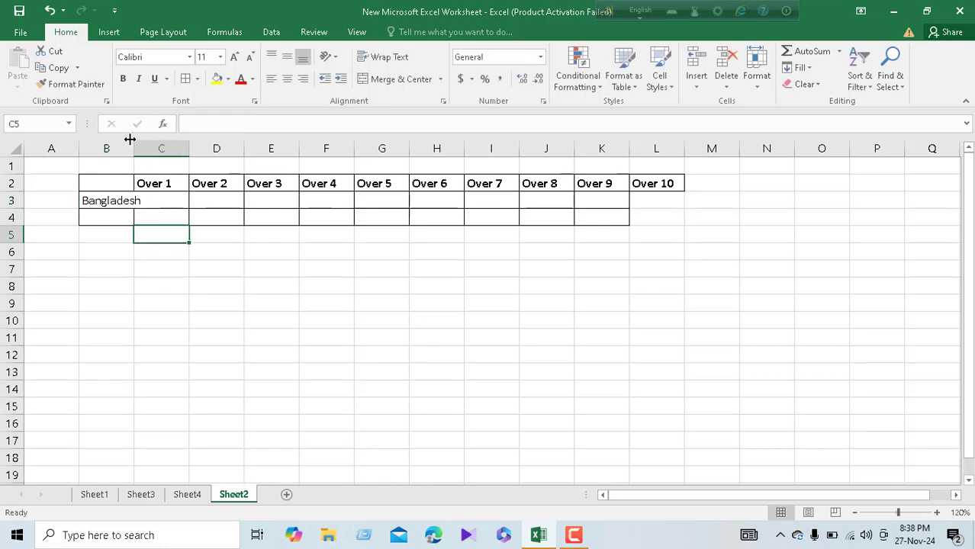
{"action": "left_click_drag", "start_coordinate": [135, 143], "coordinate": [160, 148]}
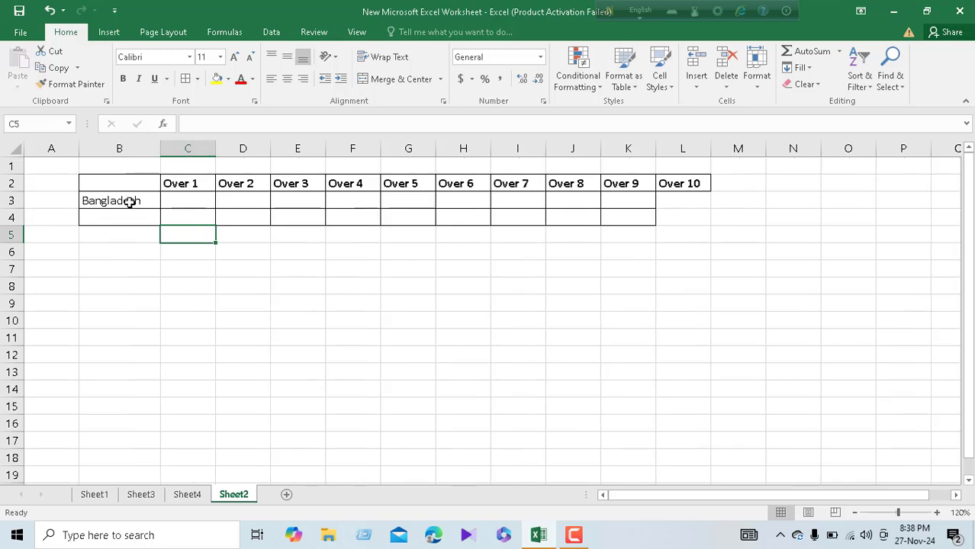
Make the row labels in B3:B4 bold and enter "India" in B4.
{"action": "left_click_drag", "start_coordinate": [130, 202], "coordinate": [128, 212]}
{"action": "left_click", "coordinate": [123, 78]}
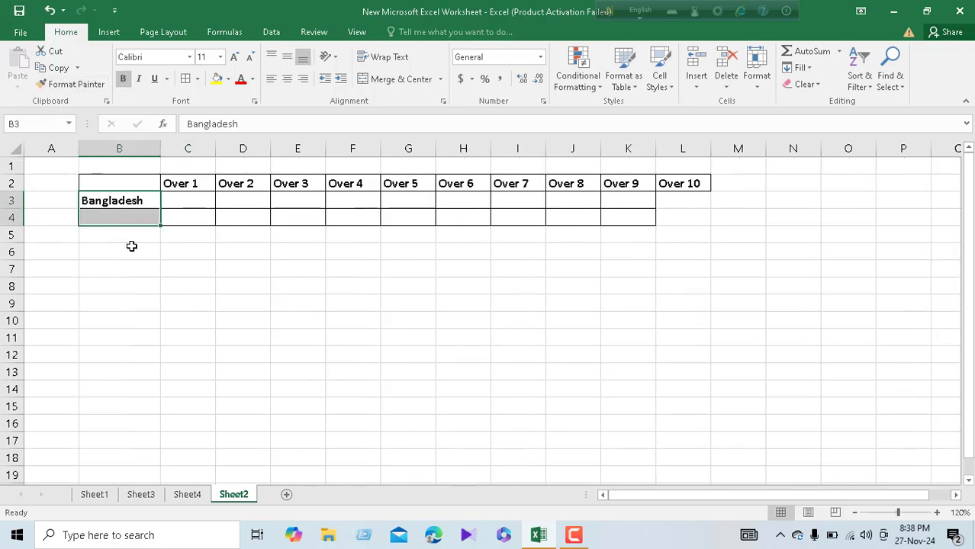
{"action": "left_click", "coordinate": [130, 219]}
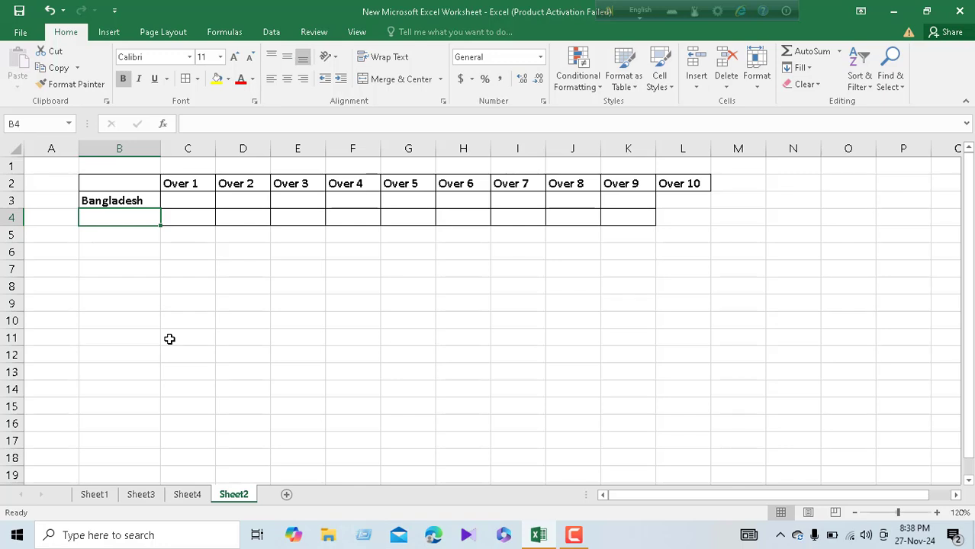
{"action": "type", "text": "Ins"}
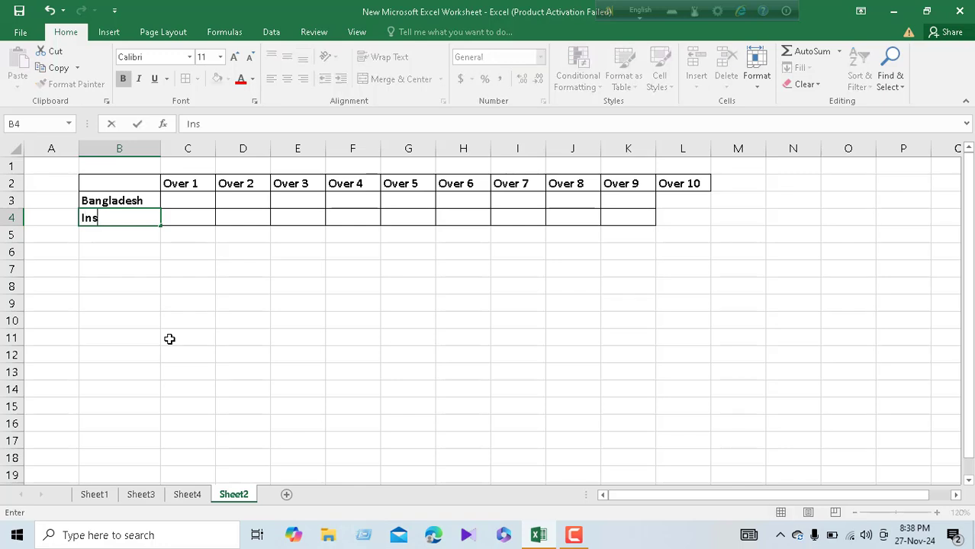
{"action": "key", "text": "BackSpace"}
{"action": "type", "text": "dia"}
{"action": "left_click", "coordinate": [142, 285]}
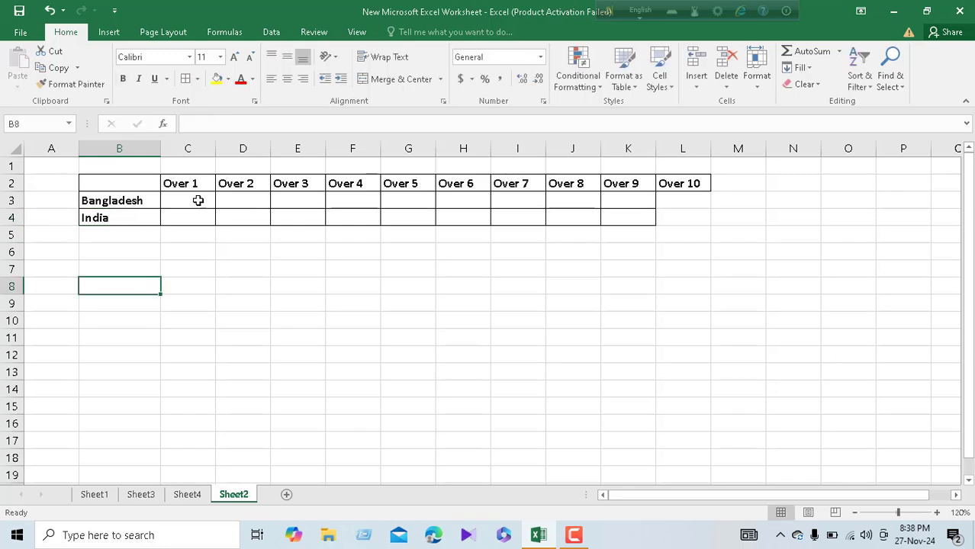
Center the score cells C3:L4 horizontally.
{"action": "left_click_drag", "start_coordinate": [197, 200], "coordinate": [679, 213]}
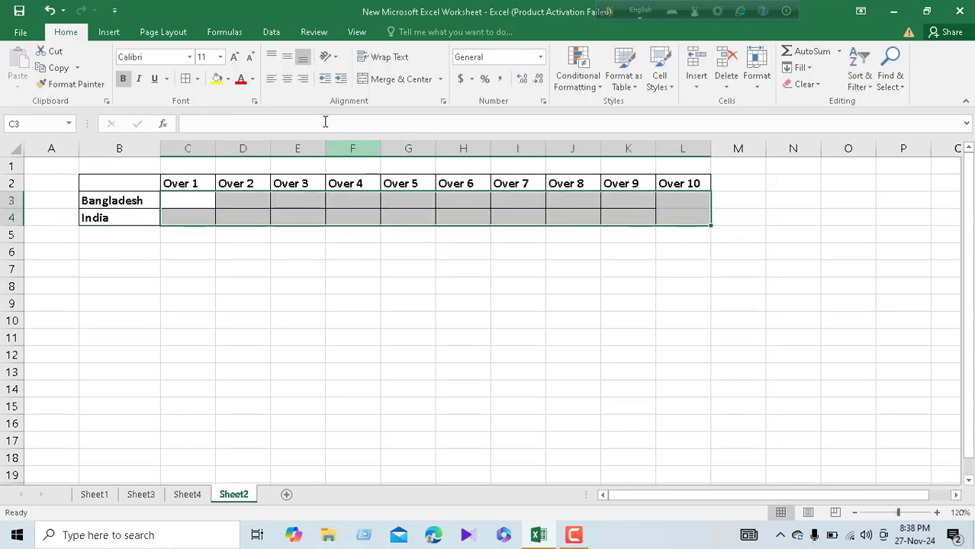
{"action": "left_click", "coordinate": [288, 79]}
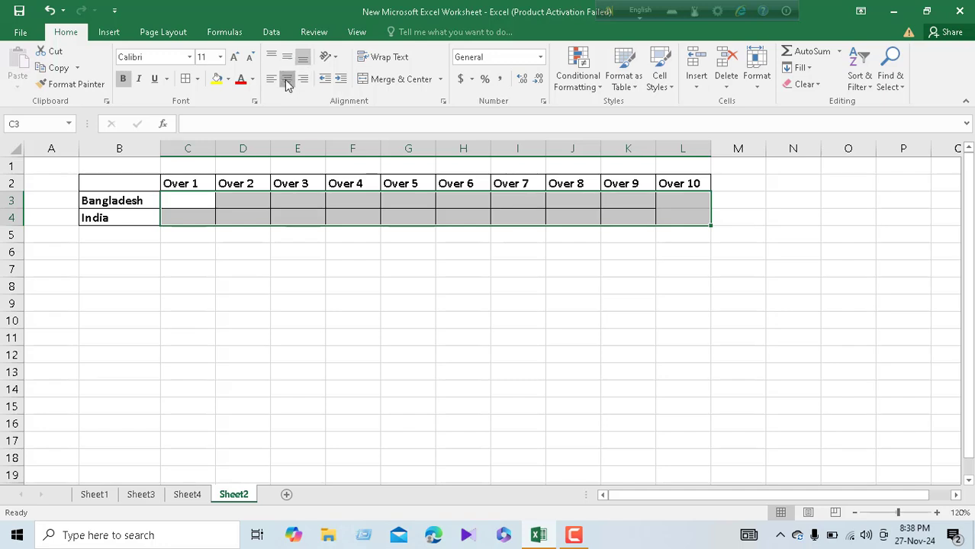
{"action": "left_click", "coordinate": [285, 296]}
Enter Bangladesh's scores for Over 1 to Over 4 in C3:F3 as 8, 15, 25 and 35.
{"action": "left_click", "coordinate": [192, 197]}
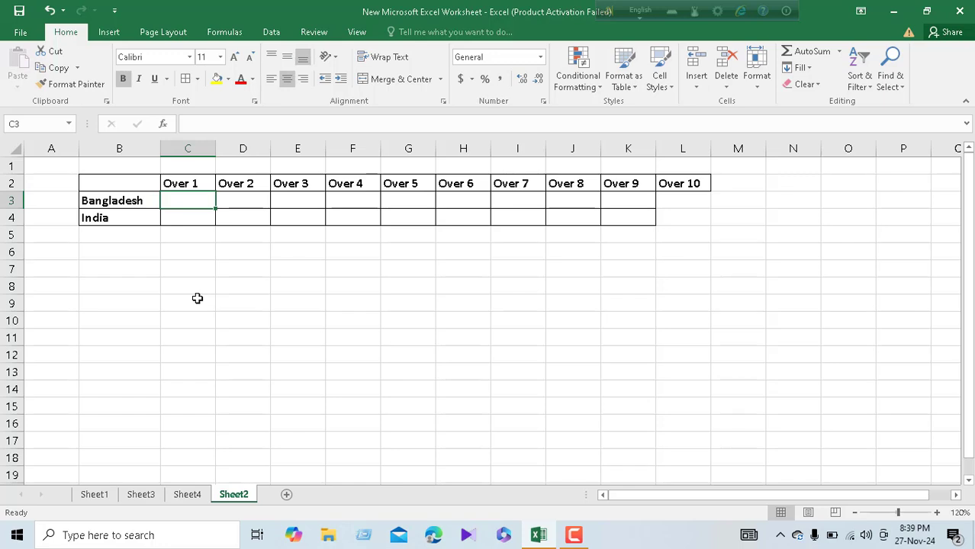
{"action": "type", "text": "8"}
{"action": "left_click", "coordinate": [250, 206]}
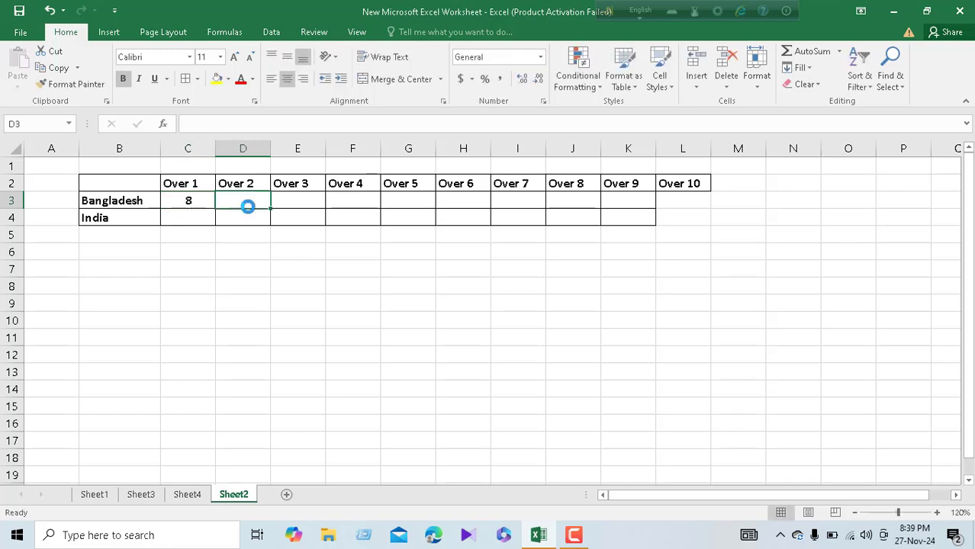
{"action": "left_click", "coordinate": [186, 202]}
{"action": "left_click", "coordinate": [233, 198]}
{"action": "type", "text": "15"}
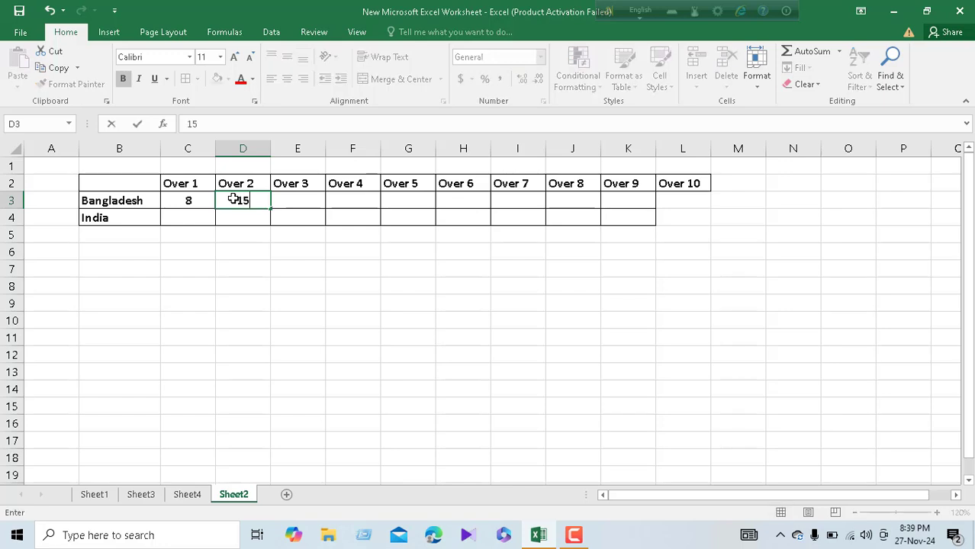
{"action": "left_click", "coordinate": [292, 199]}
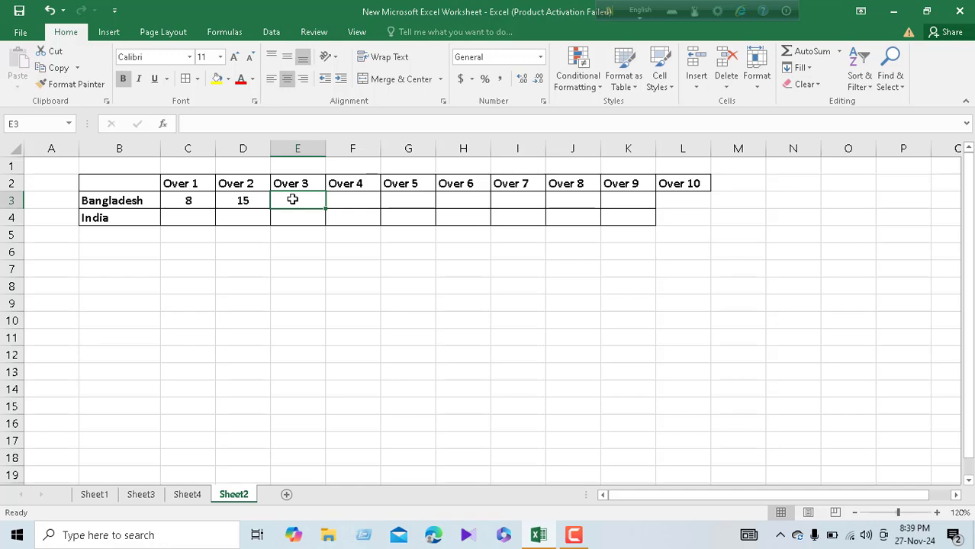
{"action": "type", "text": "25"}
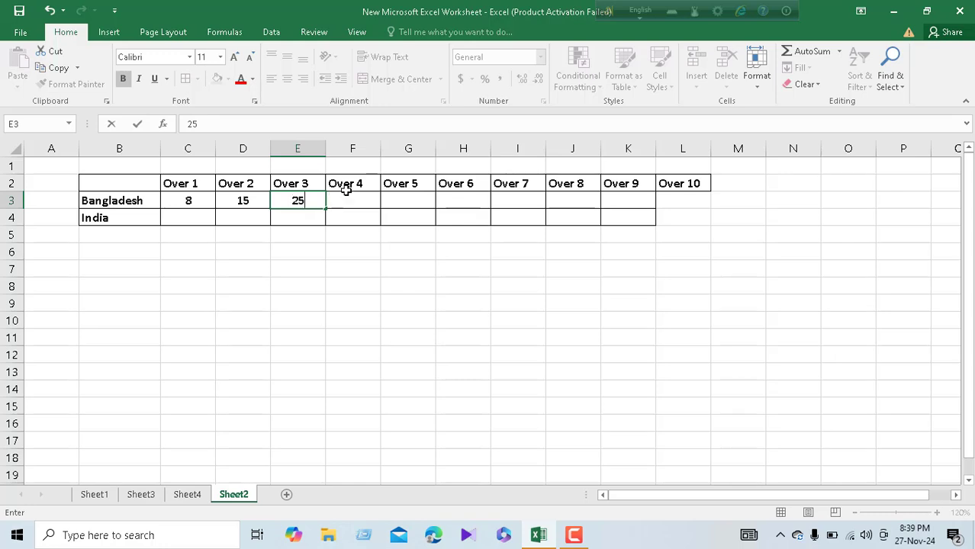
{"action": "left_click", "coordinate": [346, 190]}
{"action": "key", "text": "Down"}
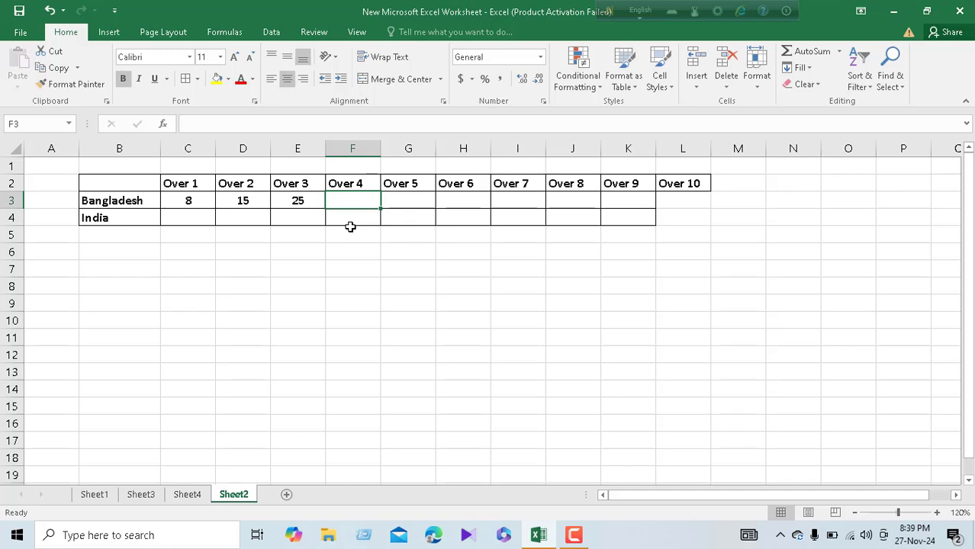
{"action": "type", "text": "35"}
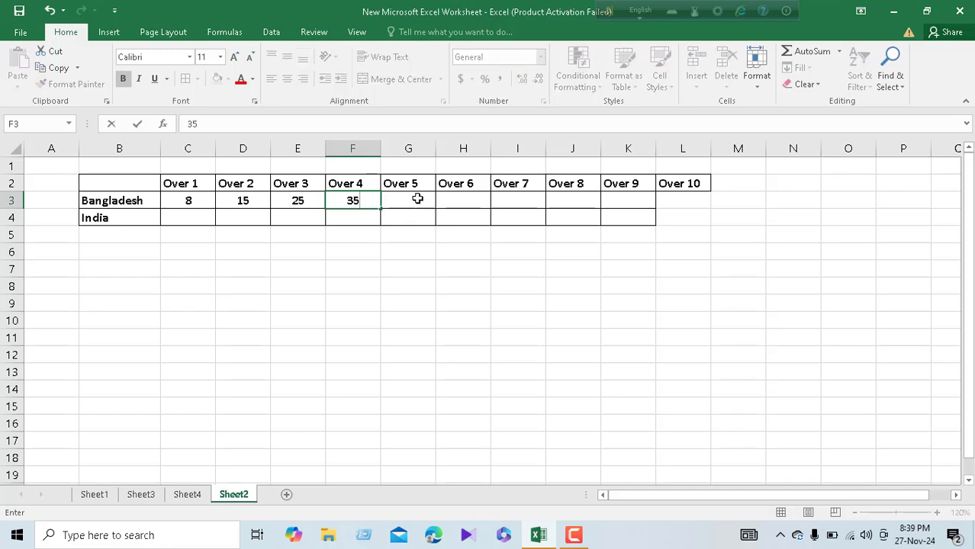
Enter Bangladesh's scores for Over 5 to Over 8 in G3:J3 as 47, 52, 62 and 74.
{"action": "left_click", "coordinate": [417, 199]}
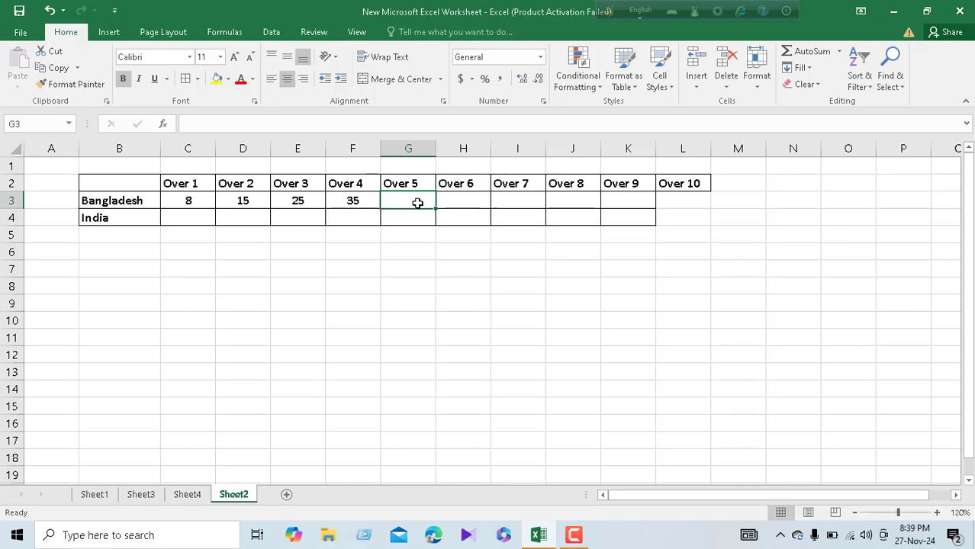
{"action": "type", "text": "72"}
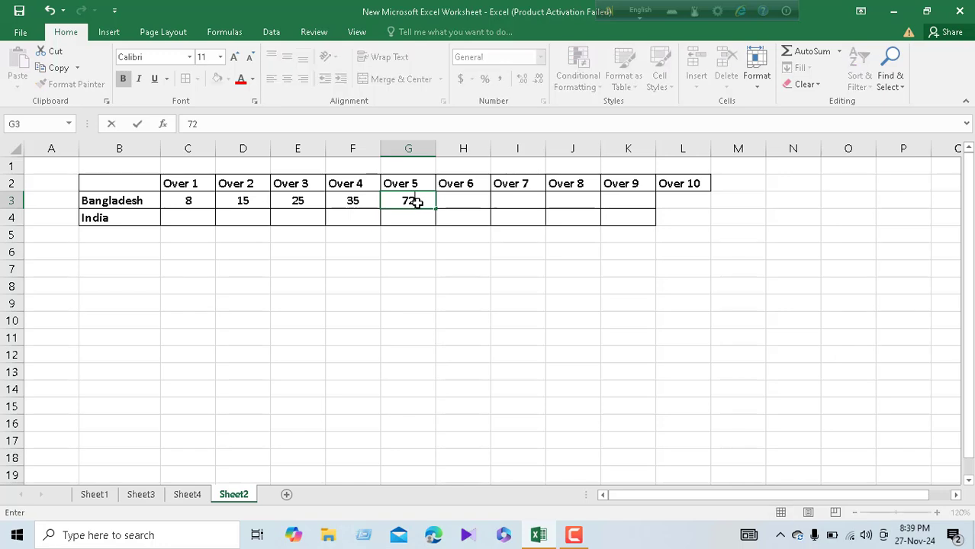
{"action": "key", "text": "BackSpace"}
{"action": "key", "text": "BackSpace"}
{"action": "type", "text": "47"}
{"action": "left_click", "coordinate": [475, 197]}
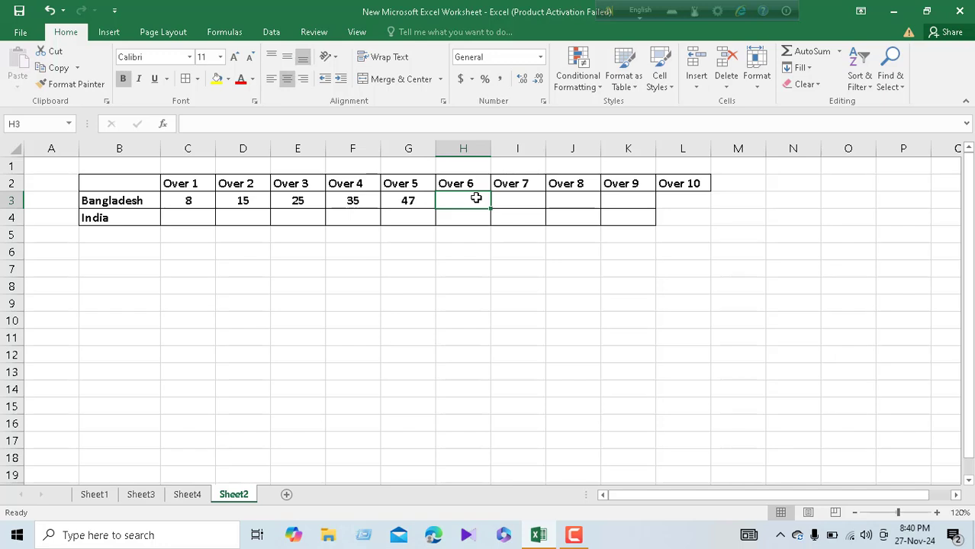
{"action": "type", "text": "52"}
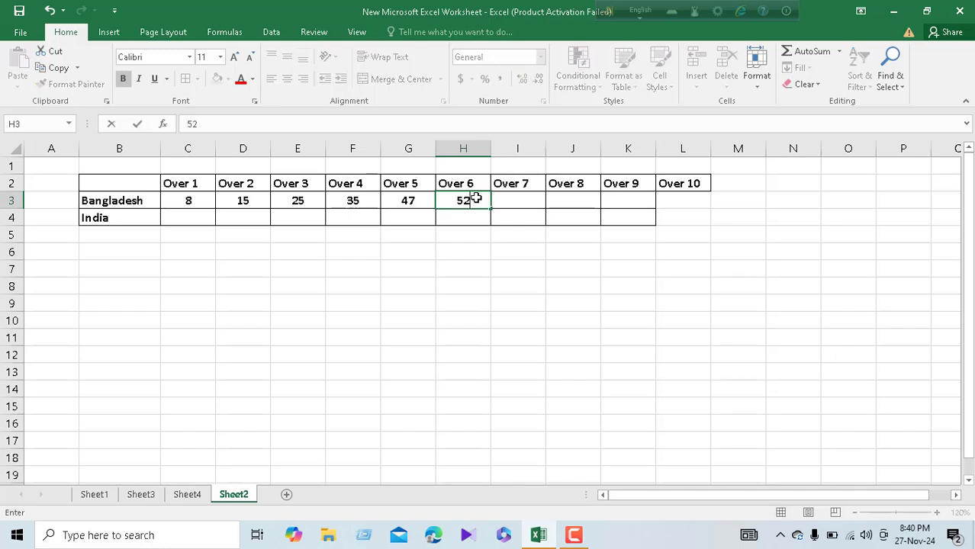
{"action": "left_click", "coordinate": [506, 197]}
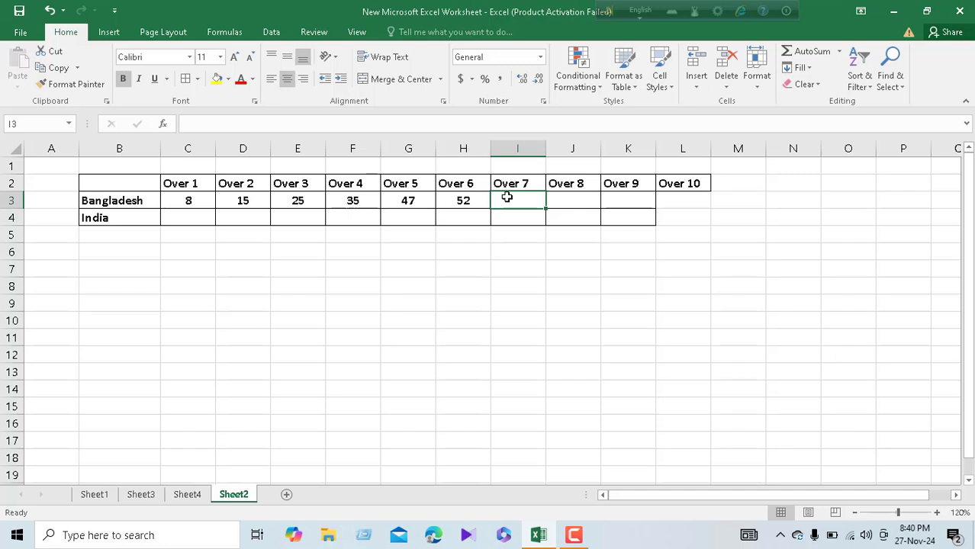
{"action": "type", "text": "62"}
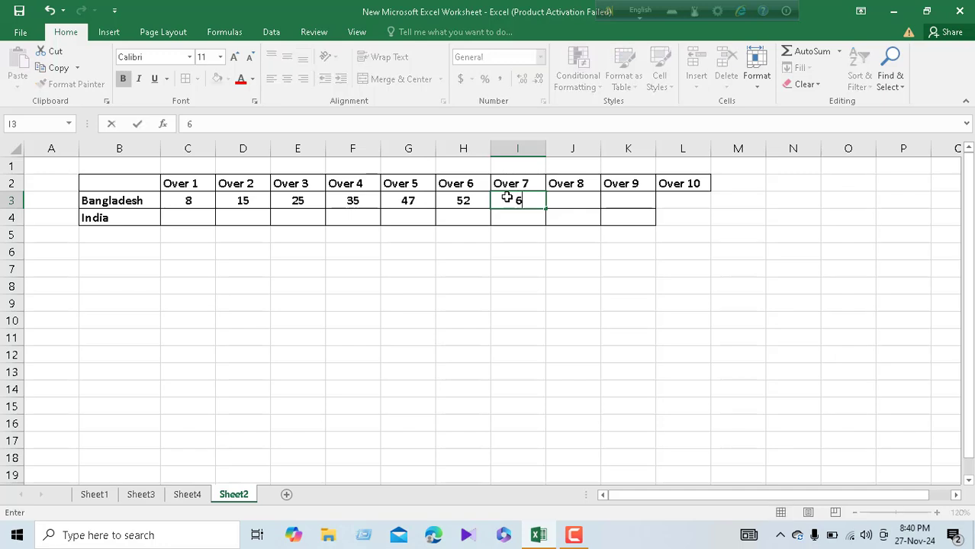
{"action": "left_click", "coordinate": [569, 195]}
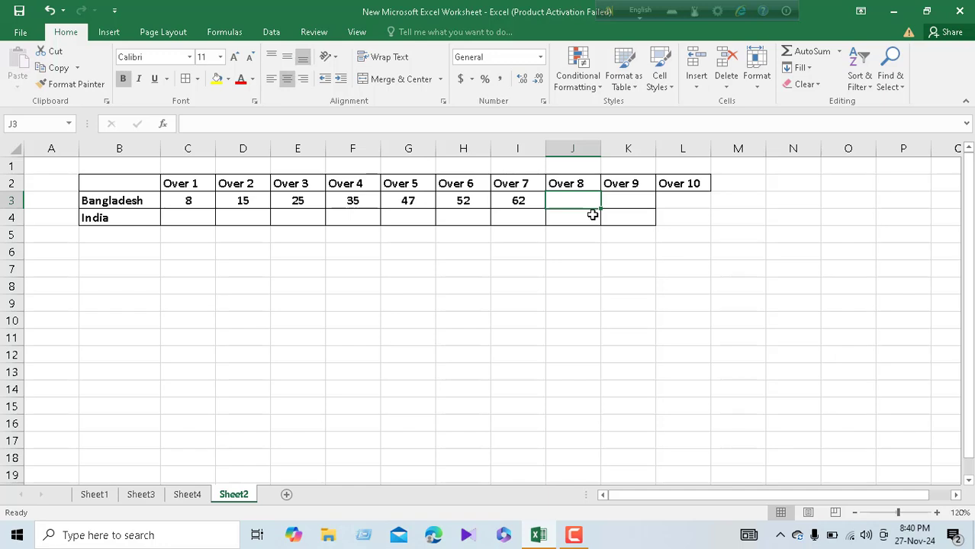
{"action": "type", "text": "74"}
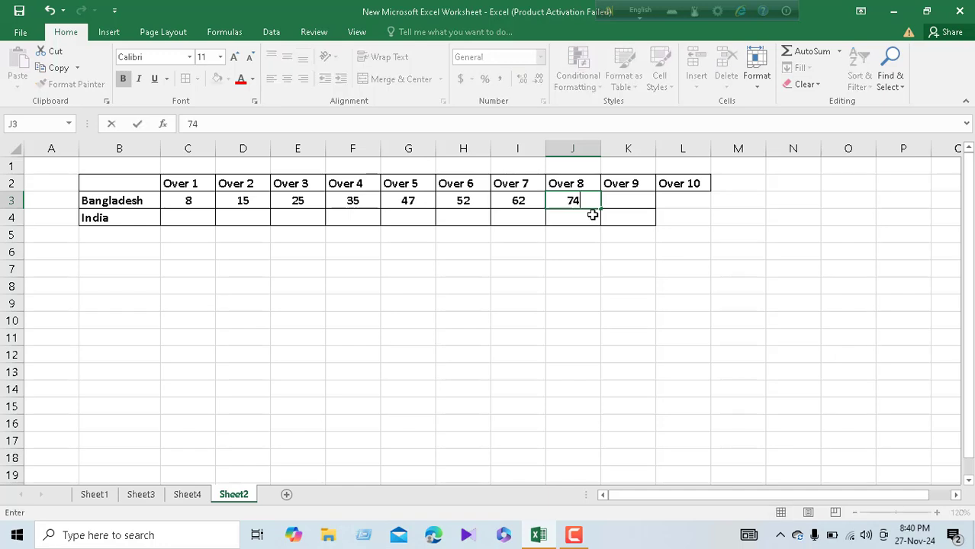
{"action": "left_click", "coordinate": [627, 203]}
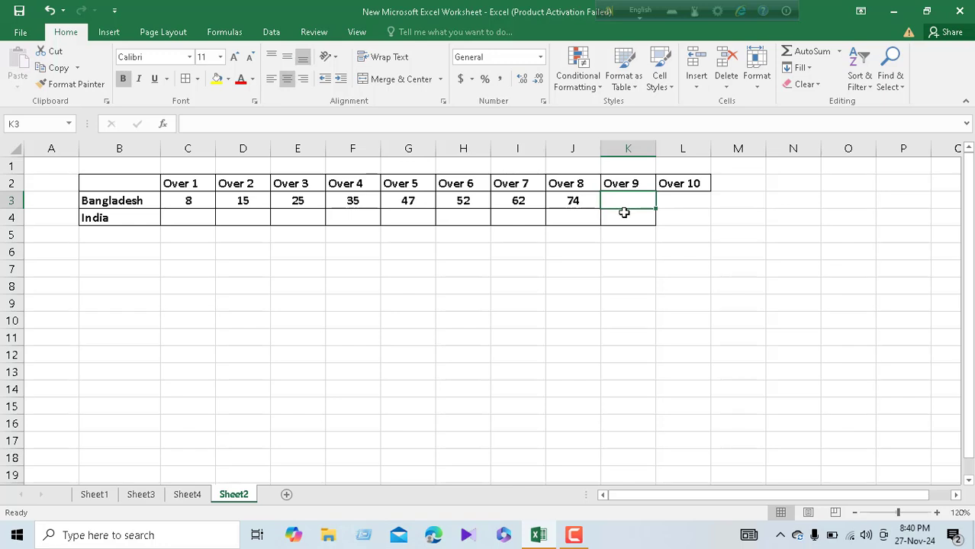
Enter Bangladesh's scores for Over 9 and Over 10 in K3:L3 as 84 and 95.
{"action": "type", "text": "84"}
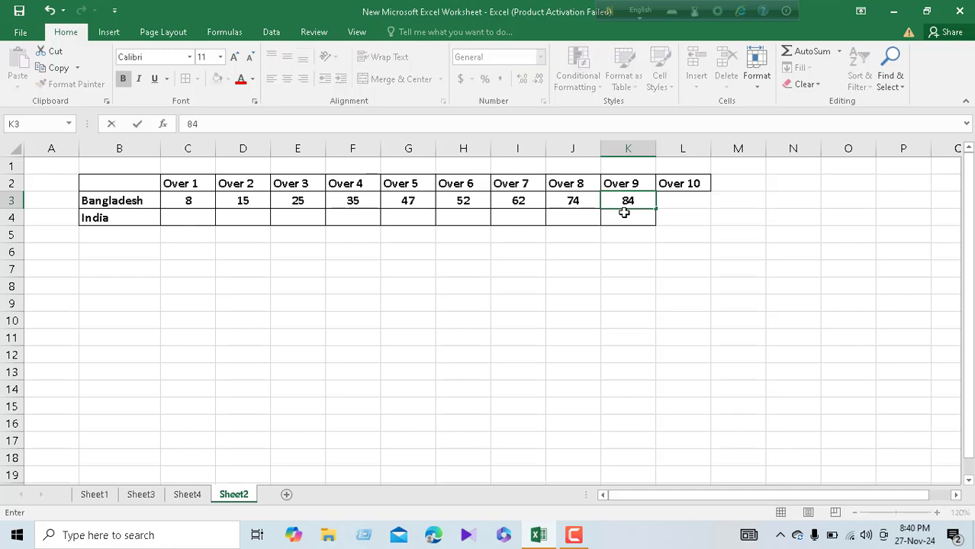
{"action": "left_click", "coordinate": [669, 201]}
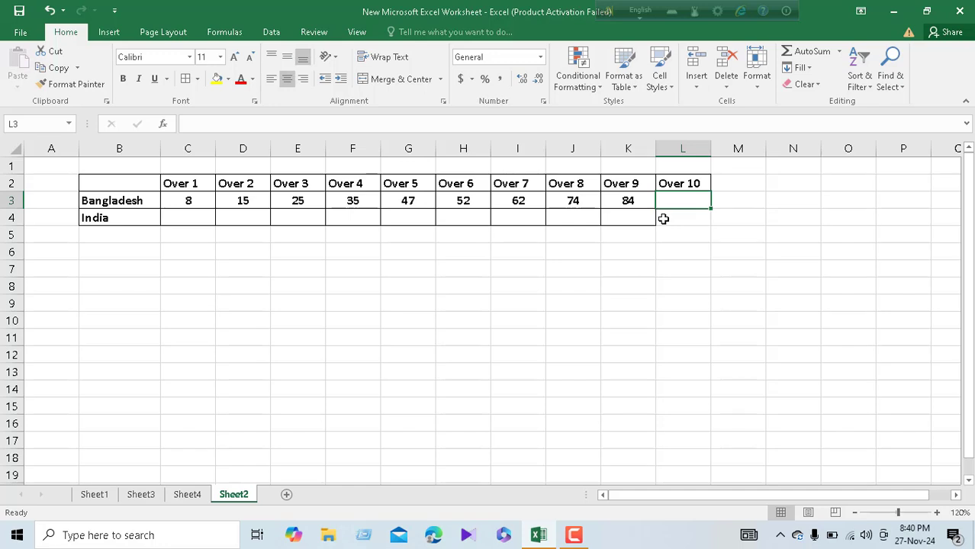
{"action": "type", "text": "95"}
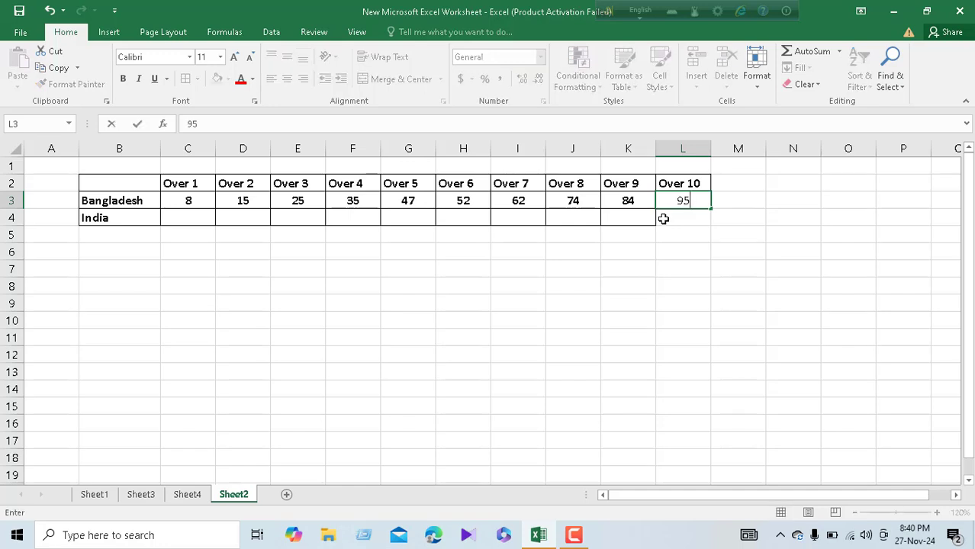
{"action": "left_click", "coordinate": [663, 219]}
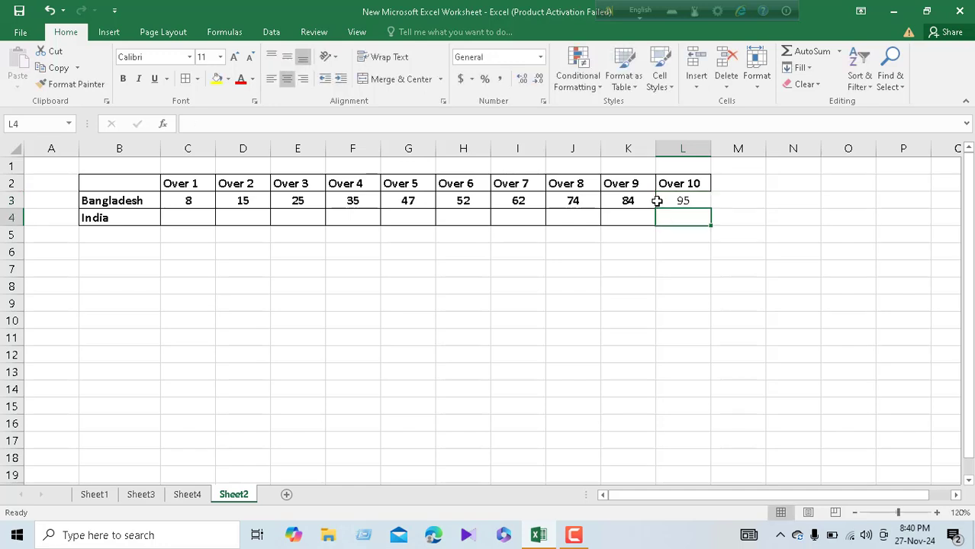
Make the Over 9 and Over 10 score cells K3:L4 bold.
{"action": "left_click_drag", "start_coordinate": [650, 201], "coordinate": [679, 217]}
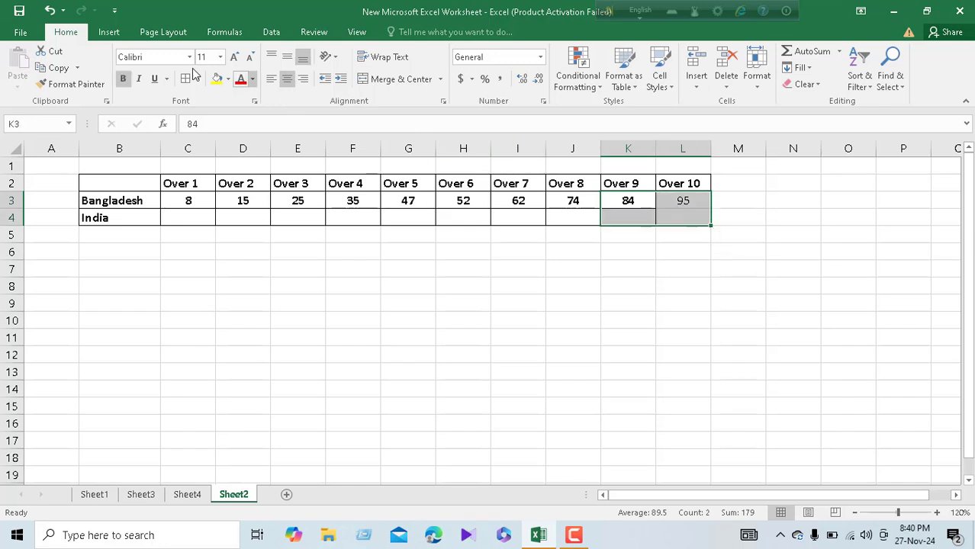
{"action": "left_click", "coordinate": [123, 78]}
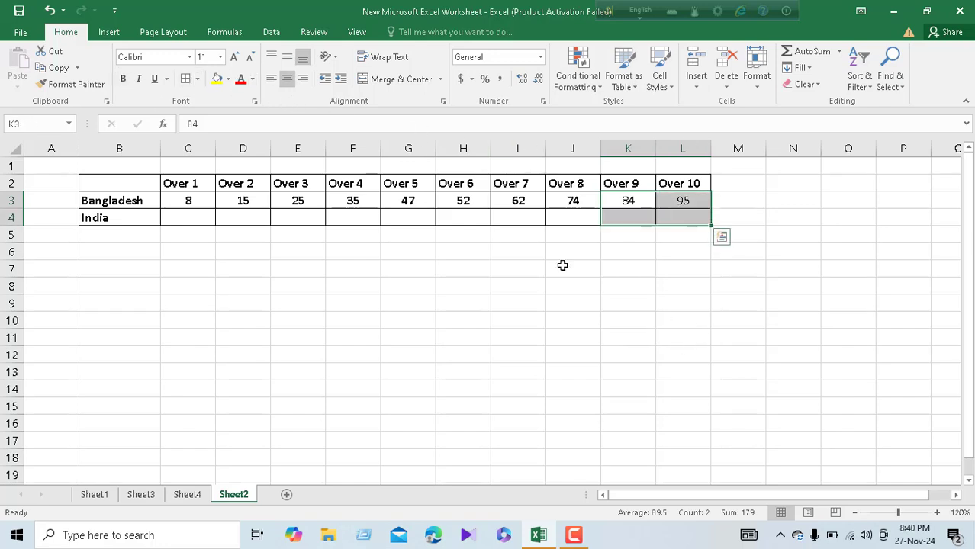
{"action": "left_click", "coordinate": [123, 78]}
{"action": "left_click", "coordinate": [629, 287]}
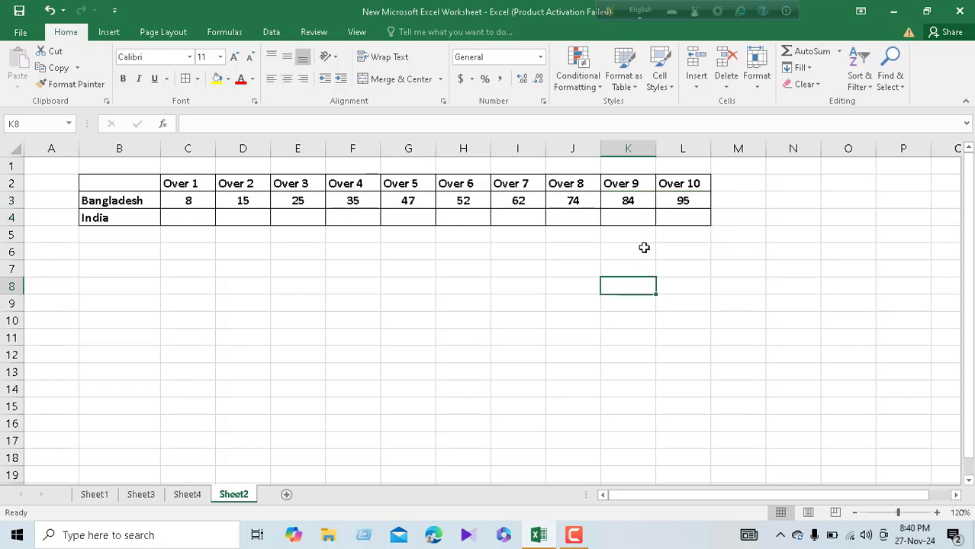
Enter India's scores for Over 1 to Over 4 in C4:F4 as 10, 18, 23 and 33.
{"action": "left_click", "coordinate": [187, 217]}
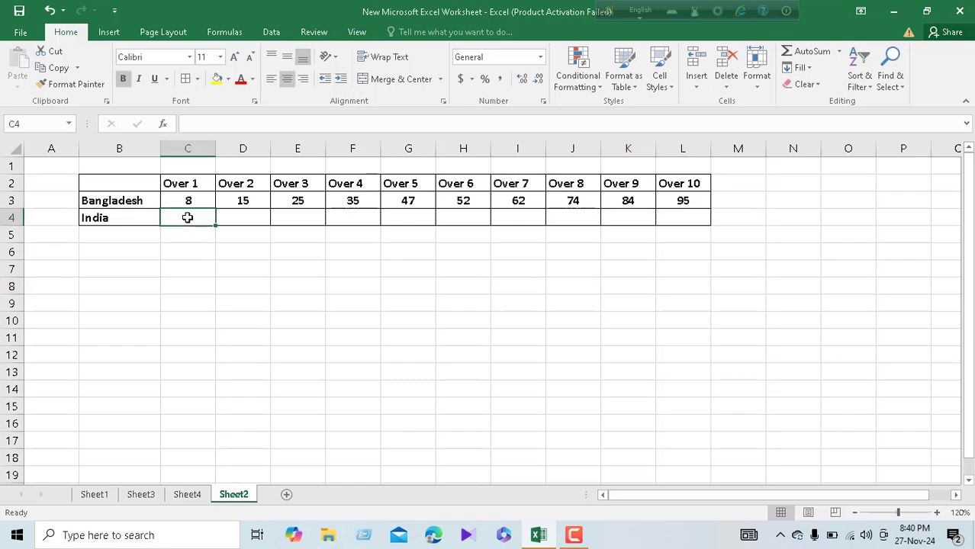
{"action": "type", "text": "10"}
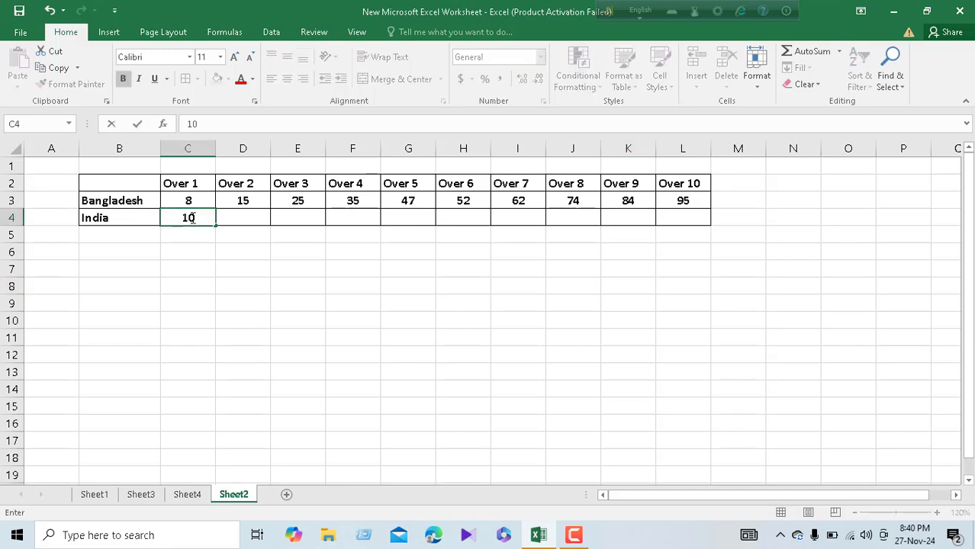
{"action": "left_click", "coordinate": [240, 215]}
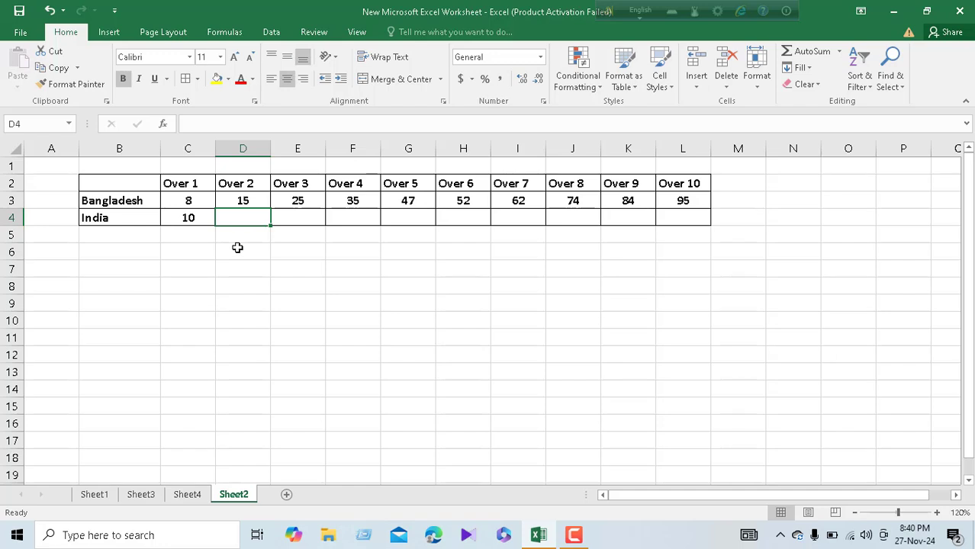
{"action": "type", "text": "18"}
{"action": "left_click", "coordinate": [297, 218]}
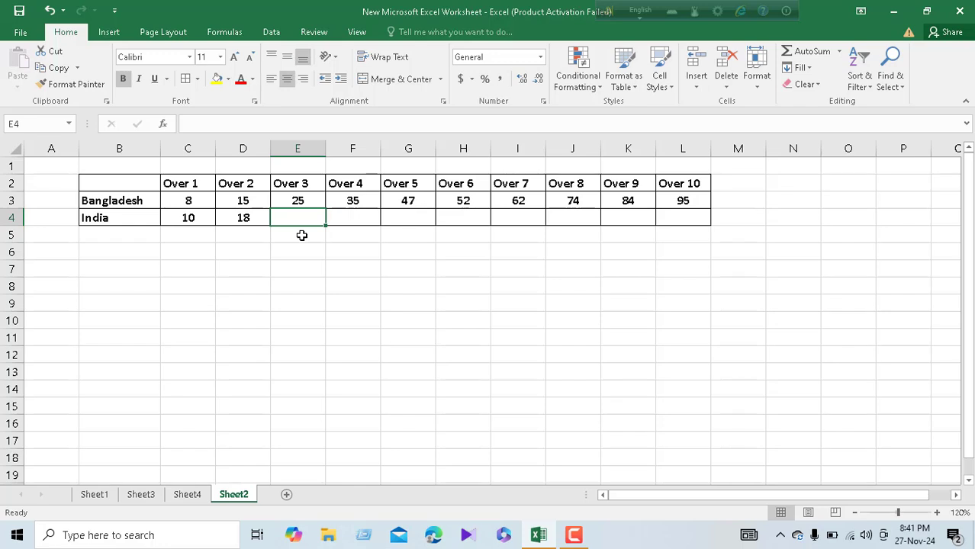
{"action": "type", "text": "25"}
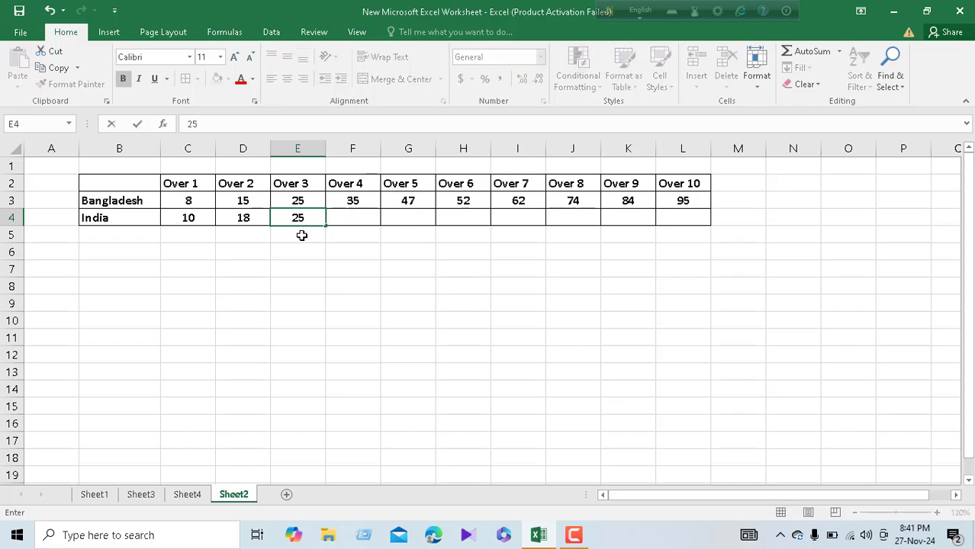
{"action": "key", "text": "BackSpace"}
{"action": "type", "text": "3"}
{"action": "left_click", "coordinate": [363, 219]}
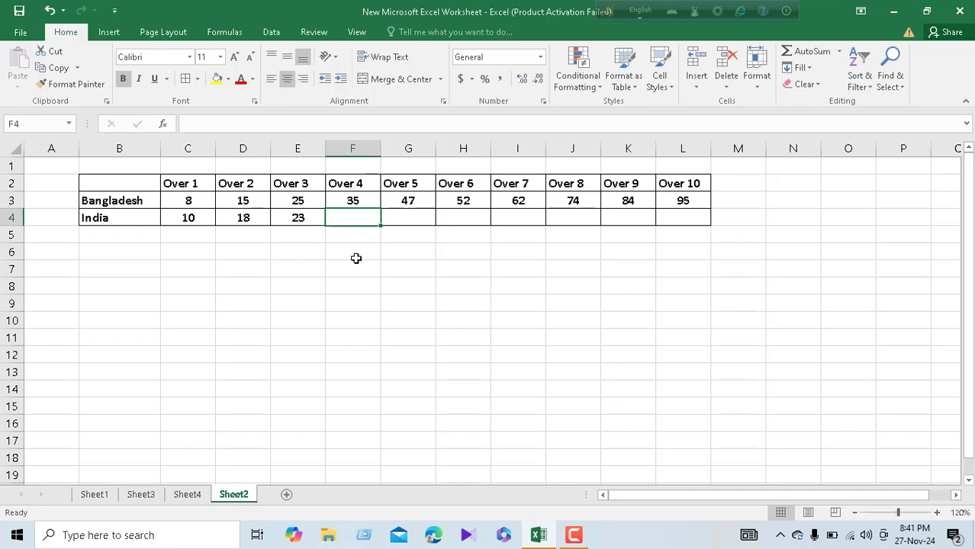
{"action": "type", "text": "33"}
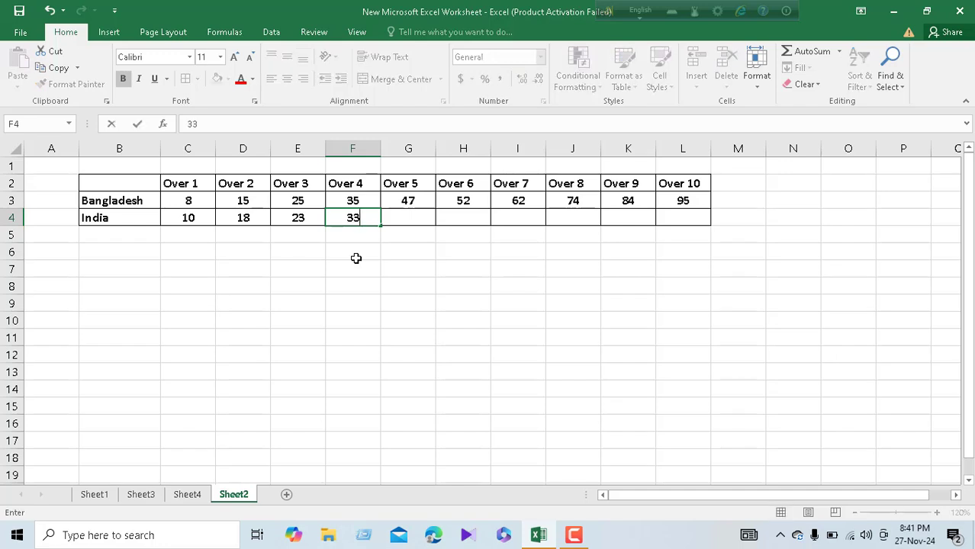
Enter India's scores for Over 5 to Over 8 in G4:J4 as 40, 50, 61 and 71.
{"action": "left_click", "coordinate": [419, 216]}
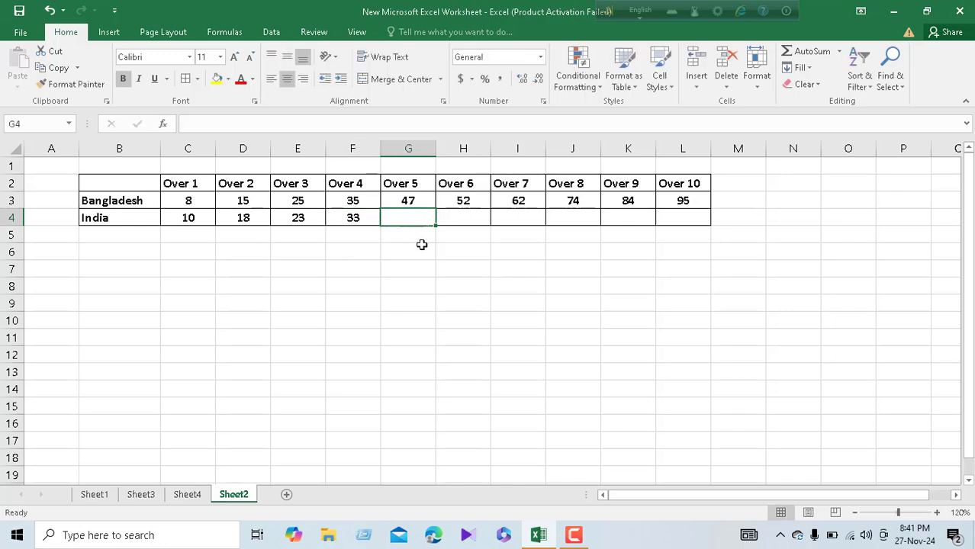
{"action": "type", "text": "40"}
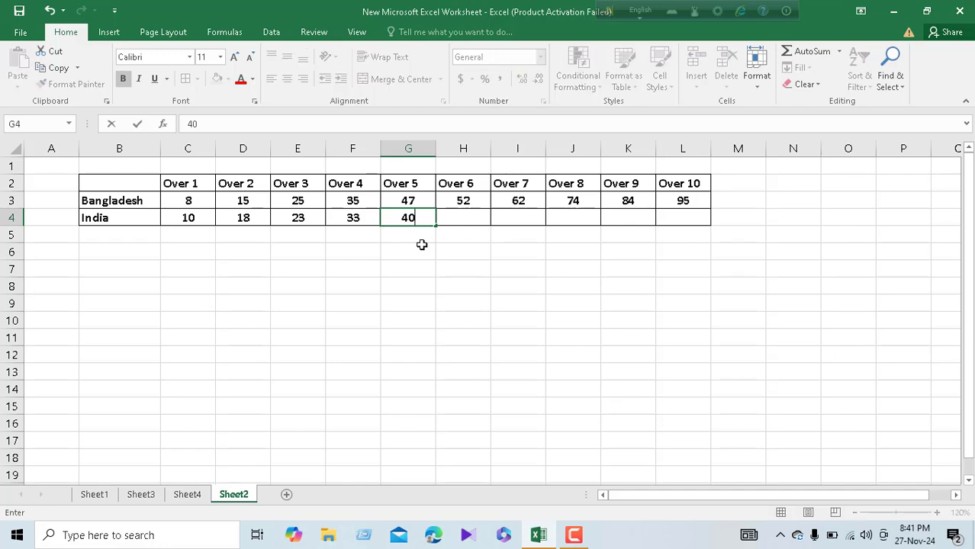
{"action": "left_click", "coordinate": [456, 219]}
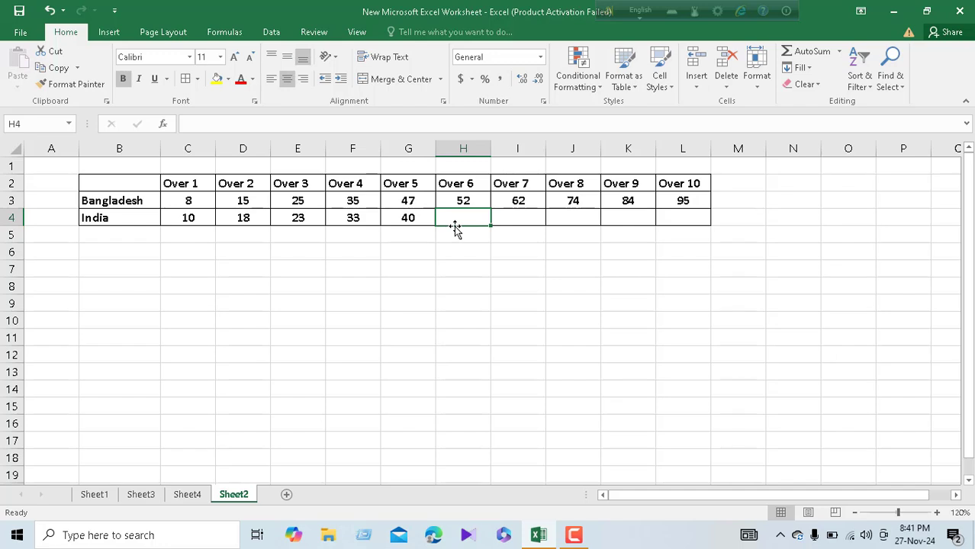
{"action": "type", "text": "5"}
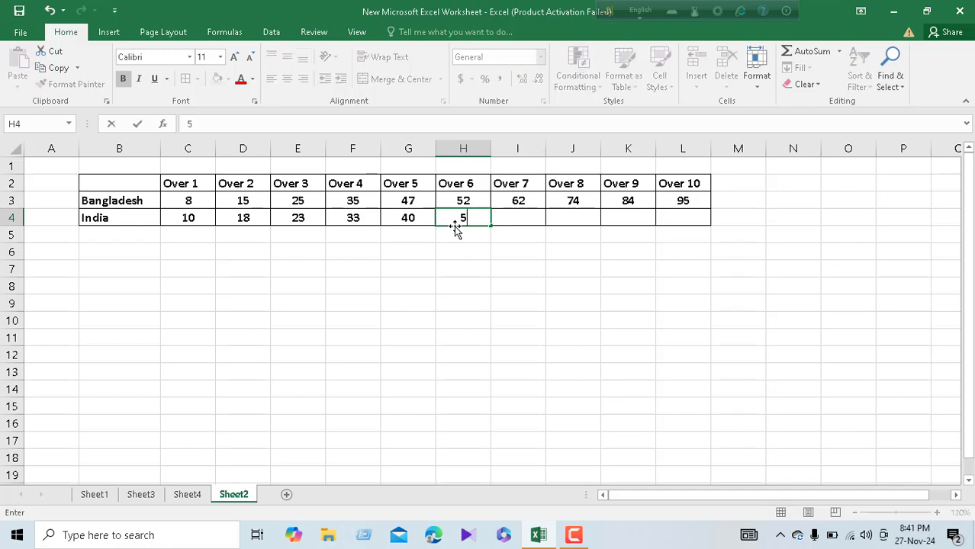
{"action": "type", "text": "0"}
{"action": "left_click", "coordinate": [511, 216]}
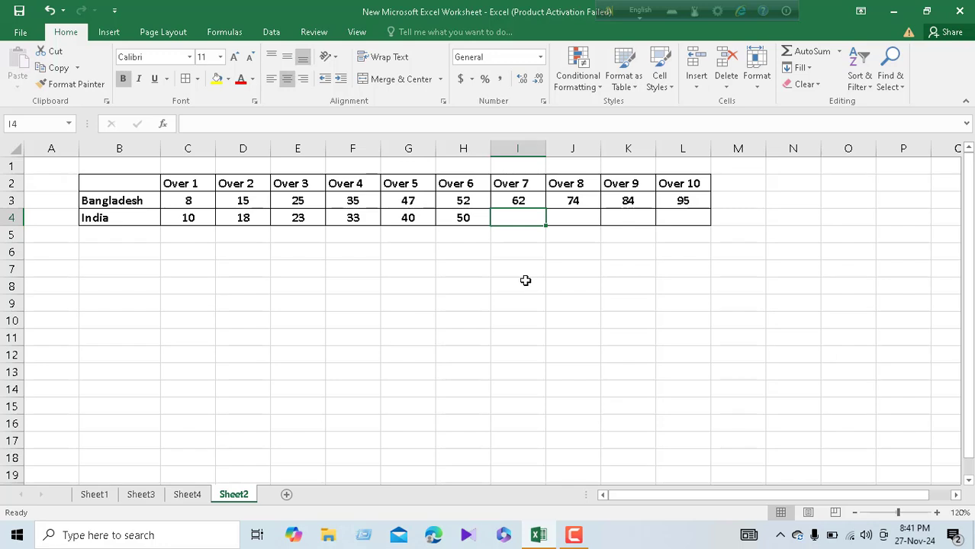
{"action": "type", "text": "61"}
{"action": "left_click", "coordinate": [582, 216]}
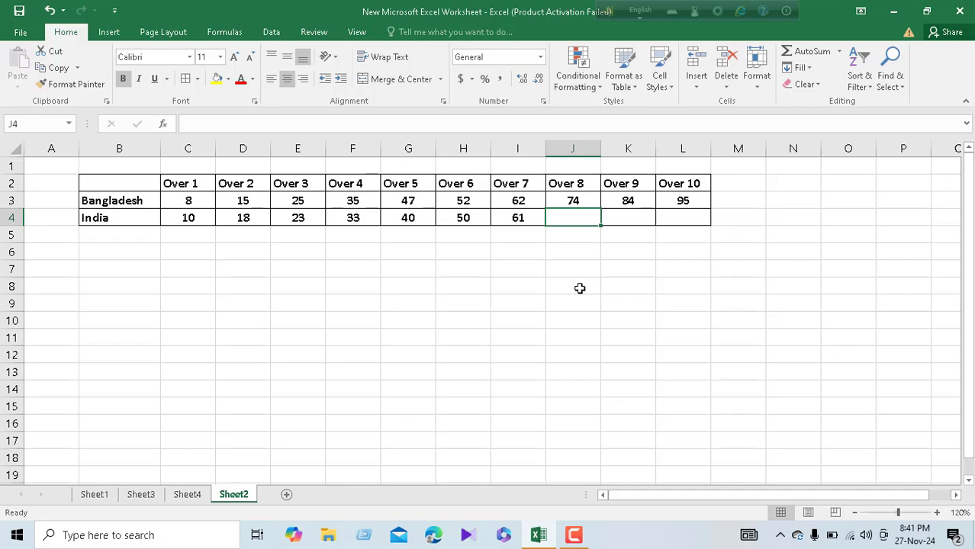
{"action": "type", "text": "71"}
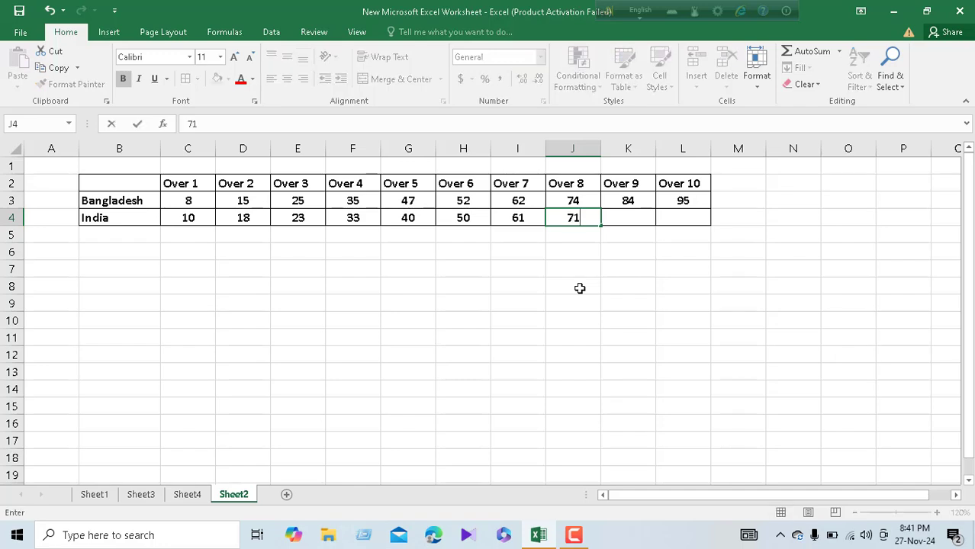
Enter India's scores for Over 9 and Over 10 in K4:L4 as 83 and 94.
{"action": "left_click", "coordinate": [632, 217]}
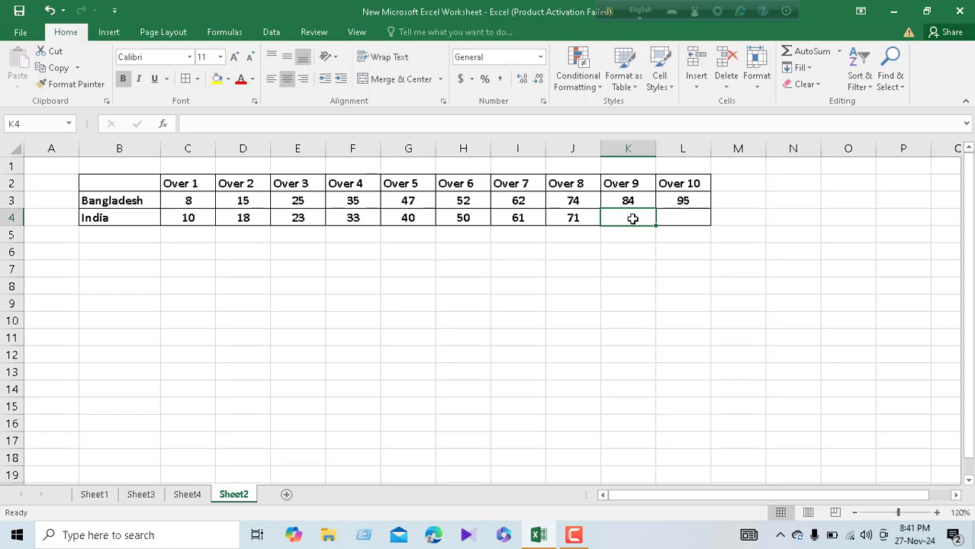
{"action": "type", "text": "73"}
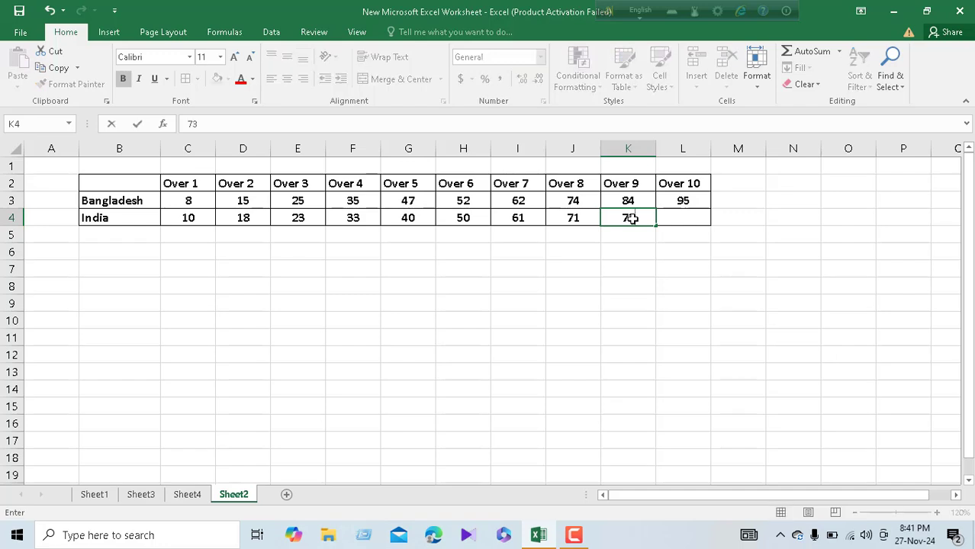
{"action": "left_click", "coordinate": [675, 218]}
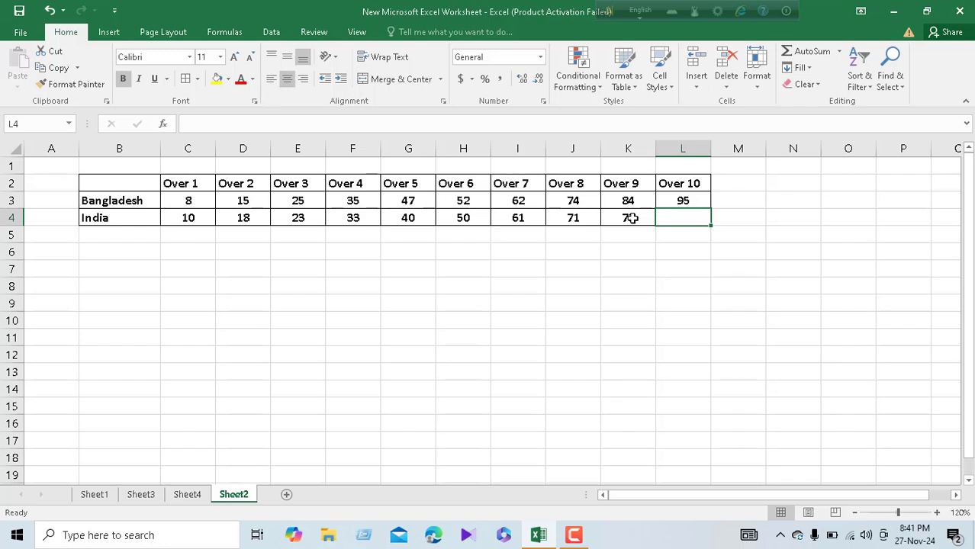
{"action": "left_click", "coordinate": [633, 219]}
{"action": "left_click", "coordinate": [639, 253]}
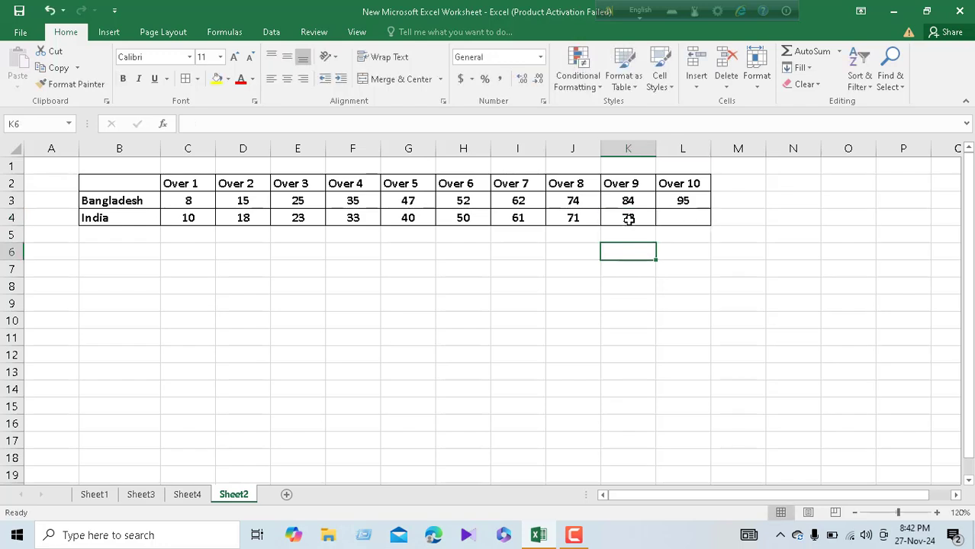
{"action": "left_click", "coordinate": [629, 219]}
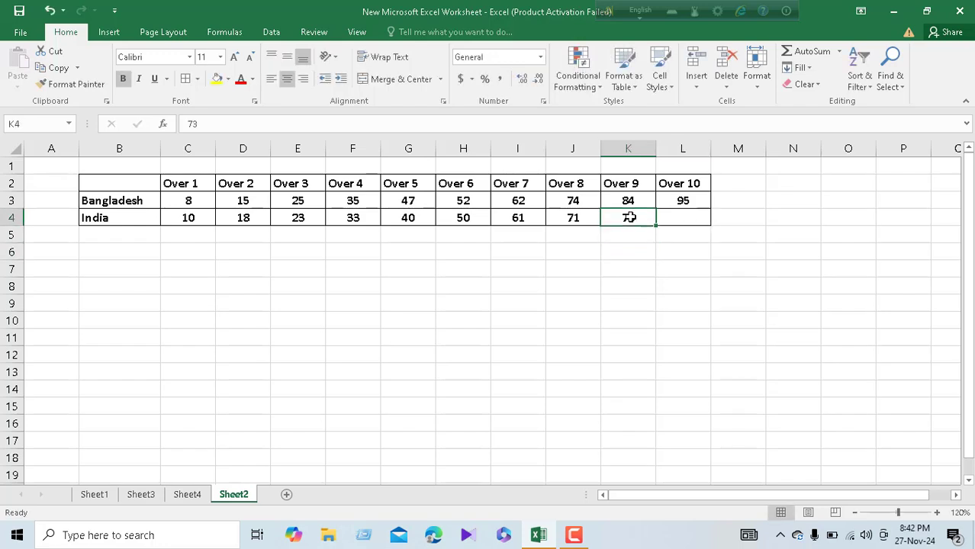
{"action": "type", "text": "83"}
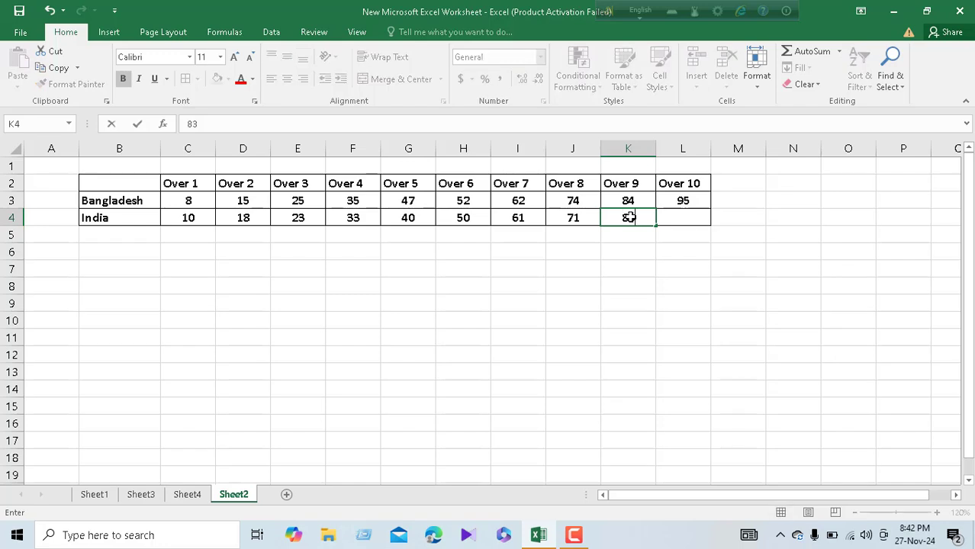
{"action": "left_click", "coordinate": [678, 218]}
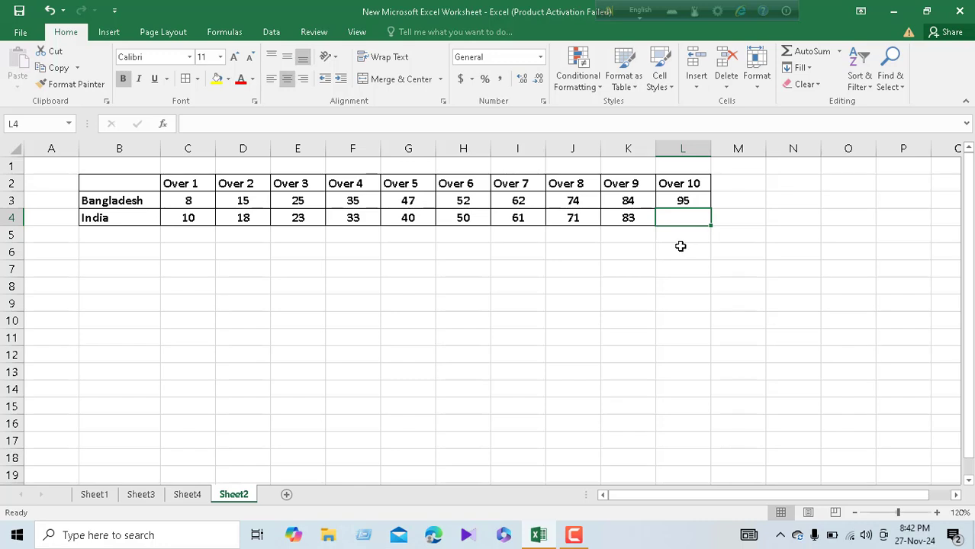
{"action": "type", "text": "04"}
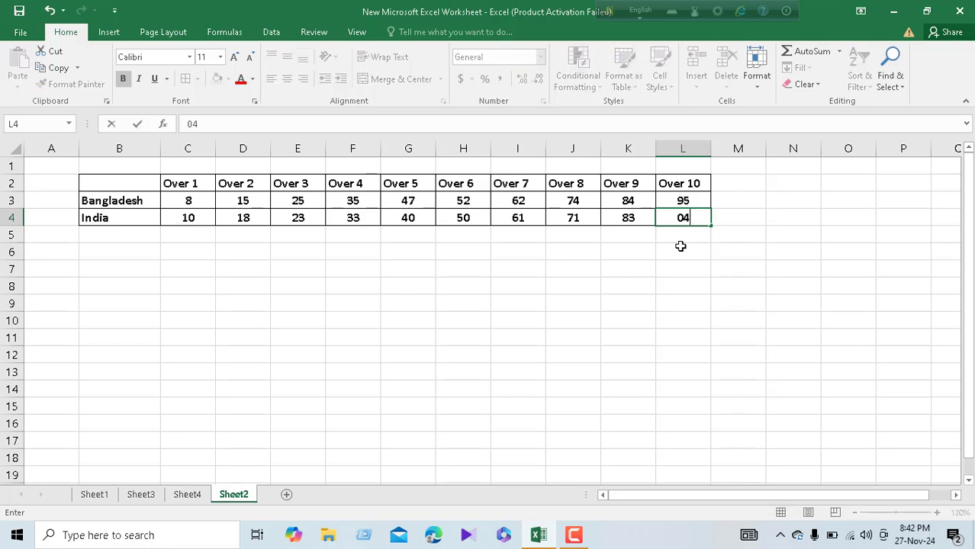
{"action": "key", "text": "BackSpace"}
{"action": "key", "text": "BackSpace"}
{"action": "type", "text": "94"}
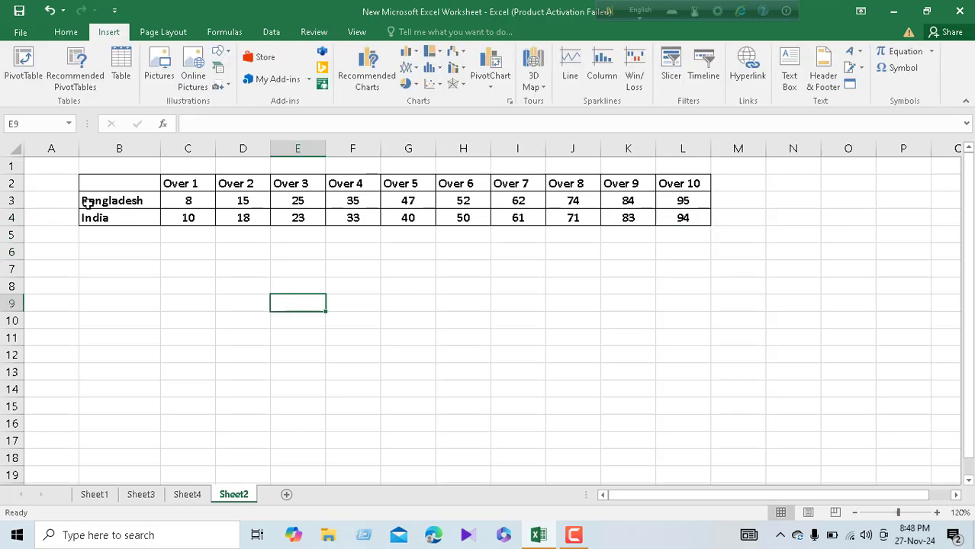
Insert a 2-D line chart from the score table B2:L4 and apply the grey gradient chart style with values inside round markers.
{"action": "left_click_drag", "start_coordinate": [135, 183], "coordinate": [191, 184]}
{"action": "left_click_drag", "start_coordinate": [263, 200], "coordinate": [673, 216]}
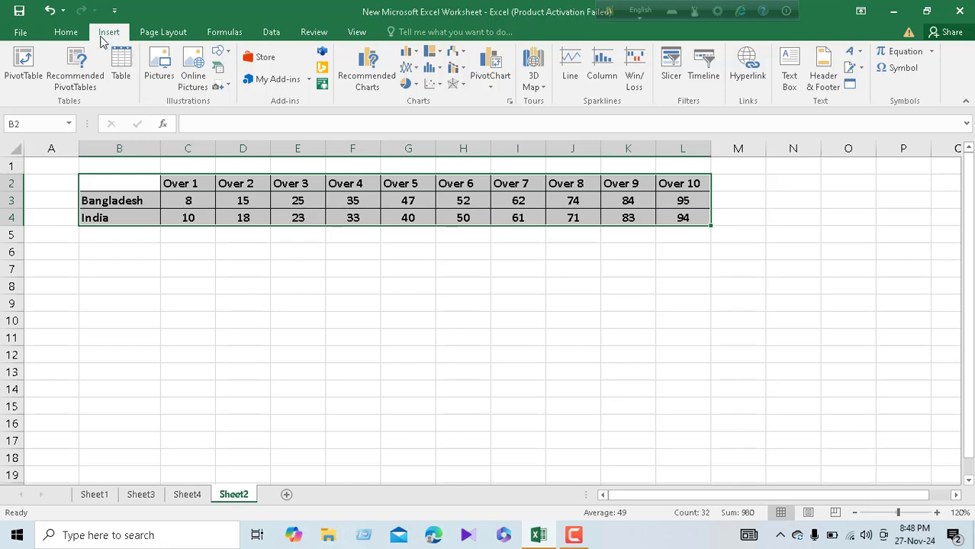
{"action": "left_click", "coordinate": [410, 71]}
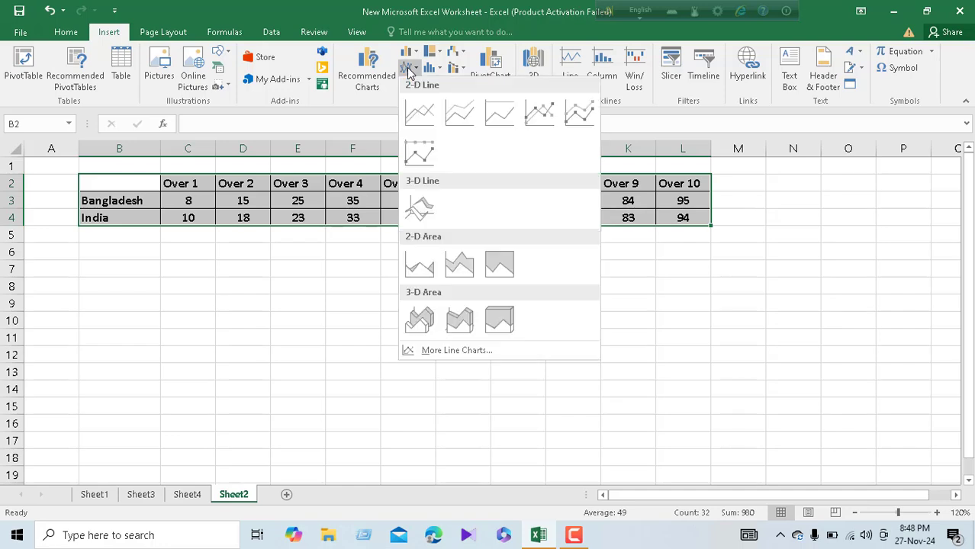
{"action": "left_click", "coordinate": [422, 105]}
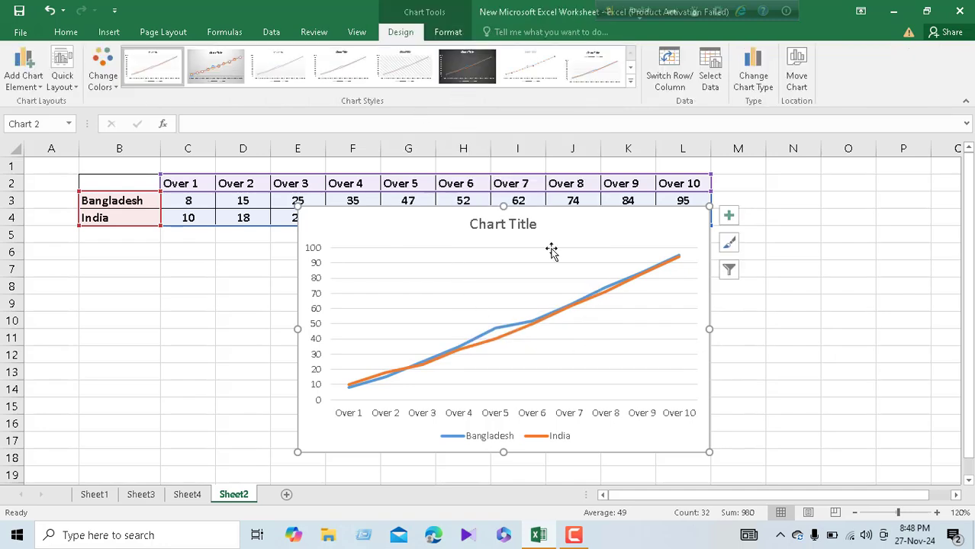
{"action": "left_click", "coordinate": [470, 72]}
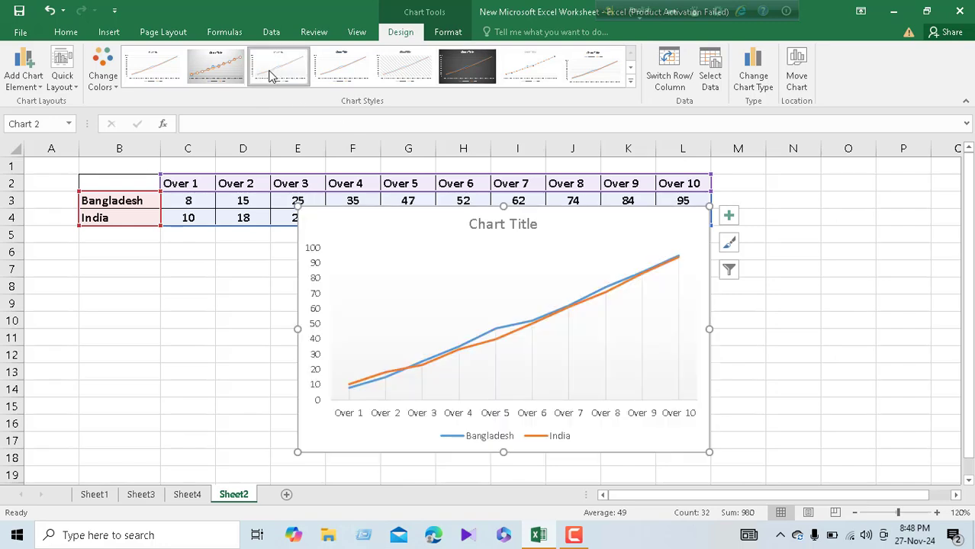
{"action": "left_click", "coordinate": [236, 71]}
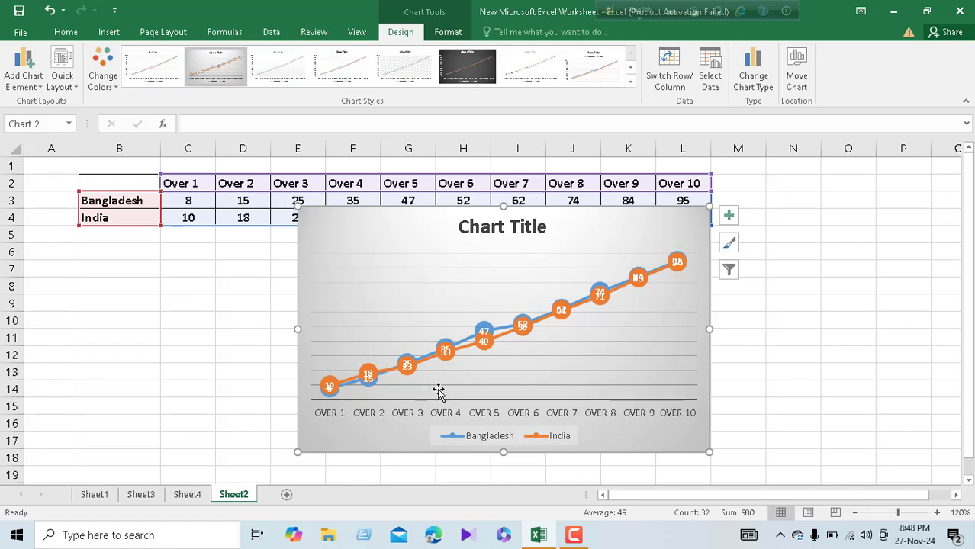
{"action": "left_click", "coordinate": [447, 435]}
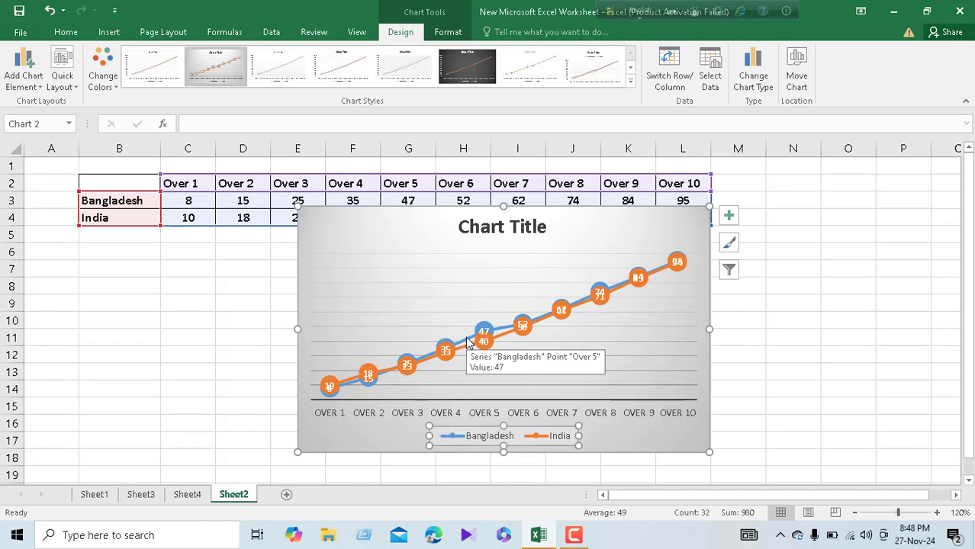
{"action": "left_click", "coordinate": [542, 436]}
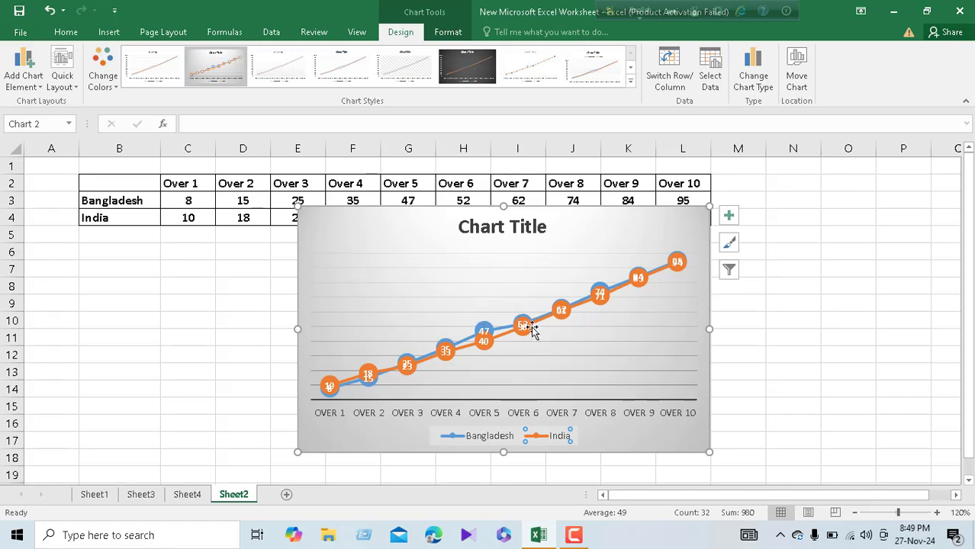
{"action": "left_click", "coordinate": [102, 65]}
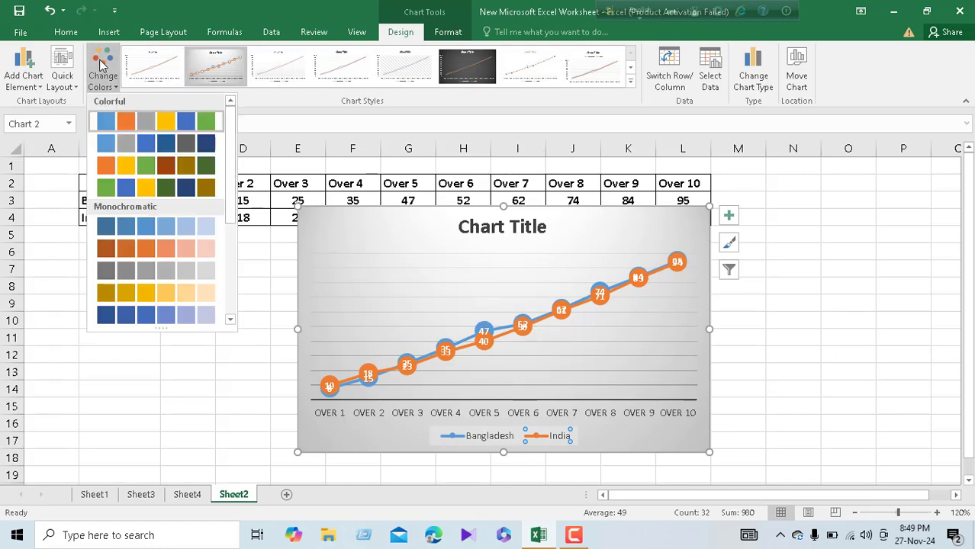
{"action": "left_click", "coordinate": [436, 311]}
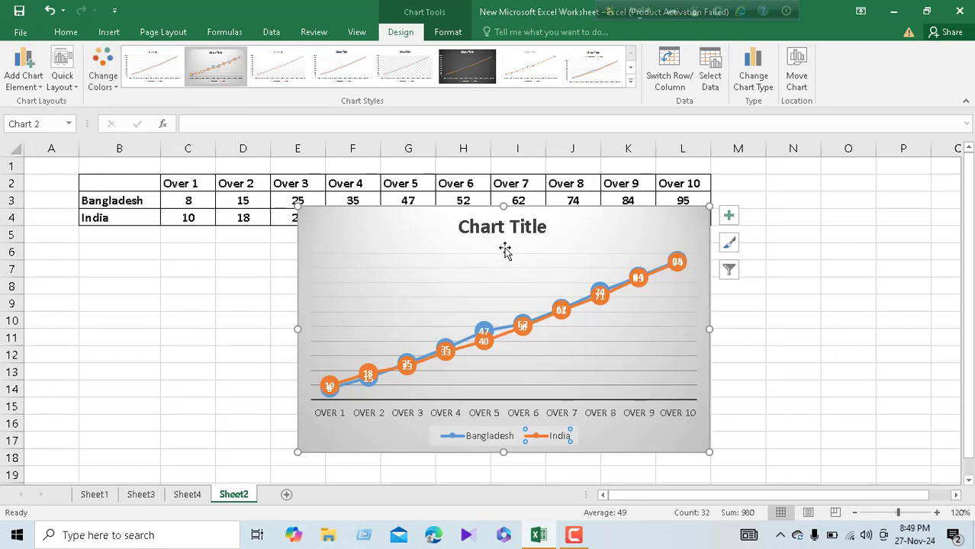
Replace the line chart's placeholder title with "Bangladesh".
{"action": "left_click", "coordinate": [498, 219]}
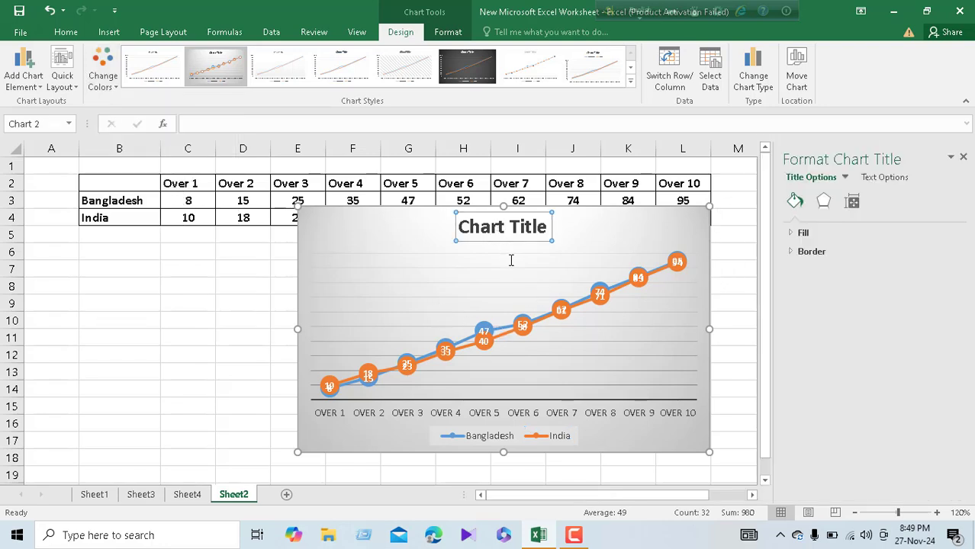
{"action": "left_click", "coordinate": [511, 257]}
{"action": "left_click", "coordinate": [515, 229]}
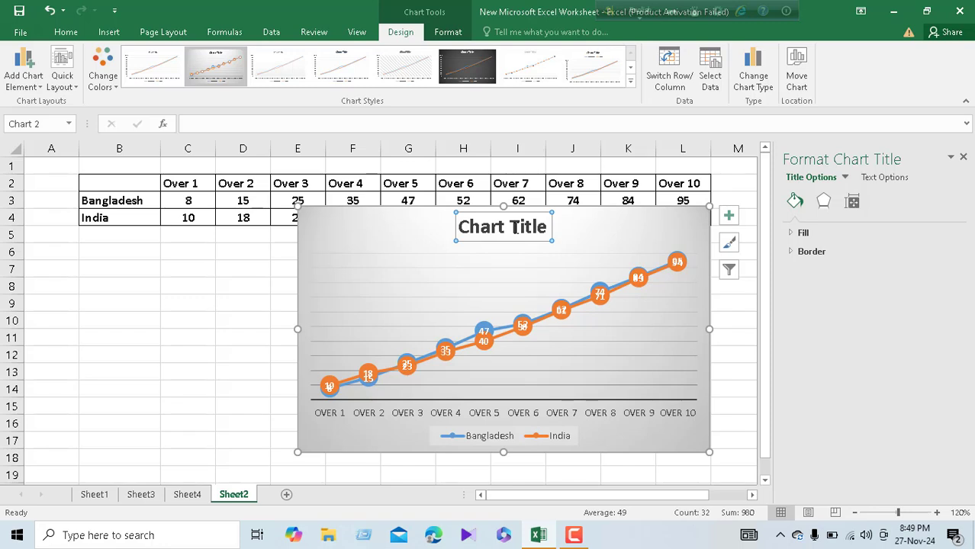
{"action": "type", "text": "B"}
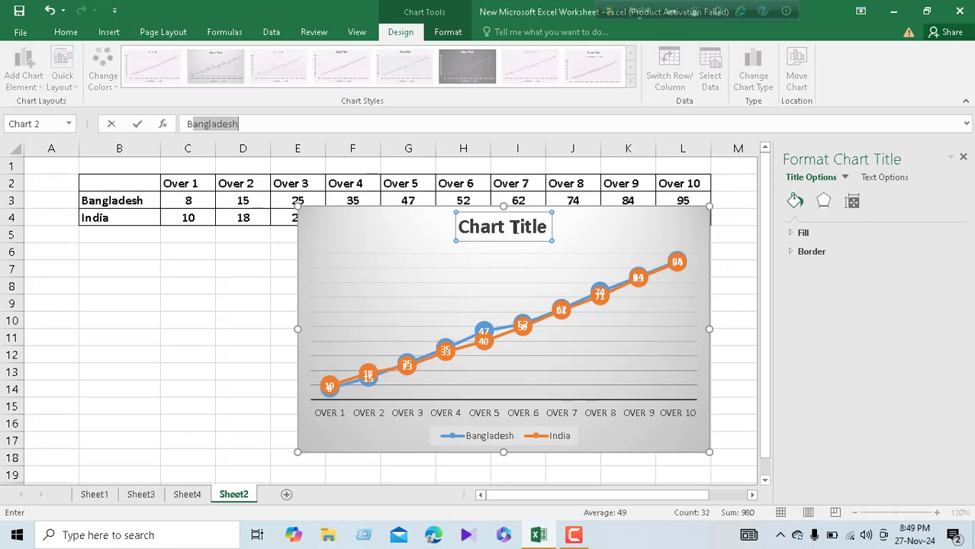
{"action": "key", "text": "Return"}
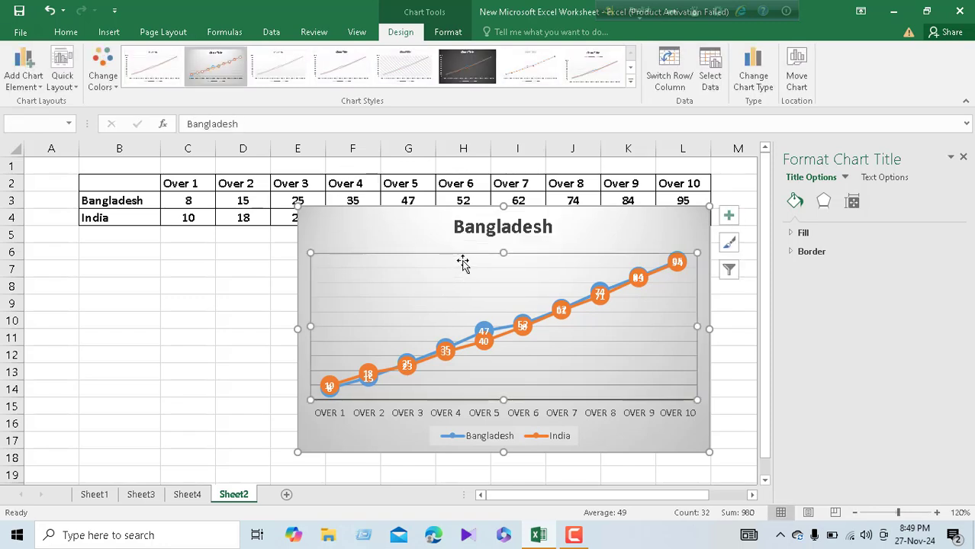
Set the line chart's title to "Bangladesh Vs India".
{"action": "left_click", "coordinate": [494, 245]}
{"action": "left_click", "coordinate": [496, 228]}
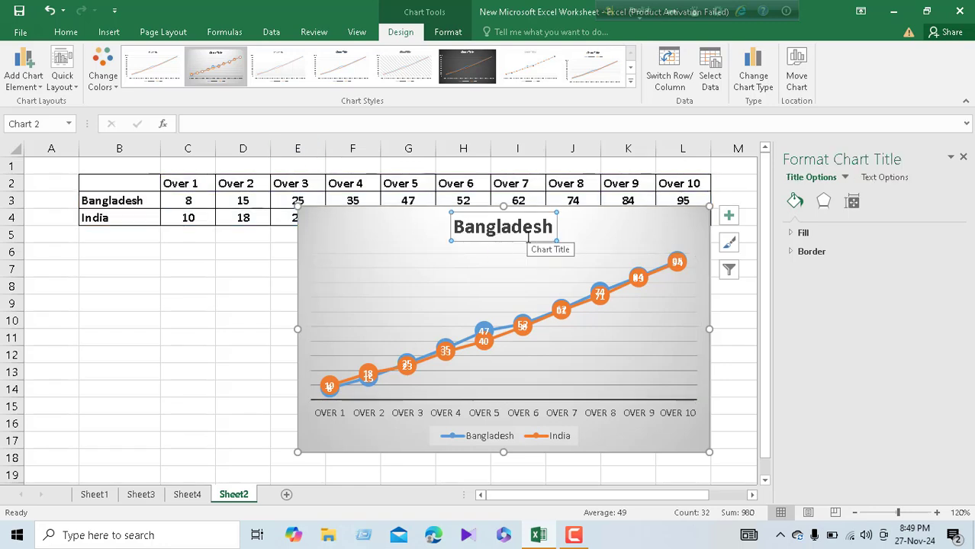
{"action": "type", "text": "B"}
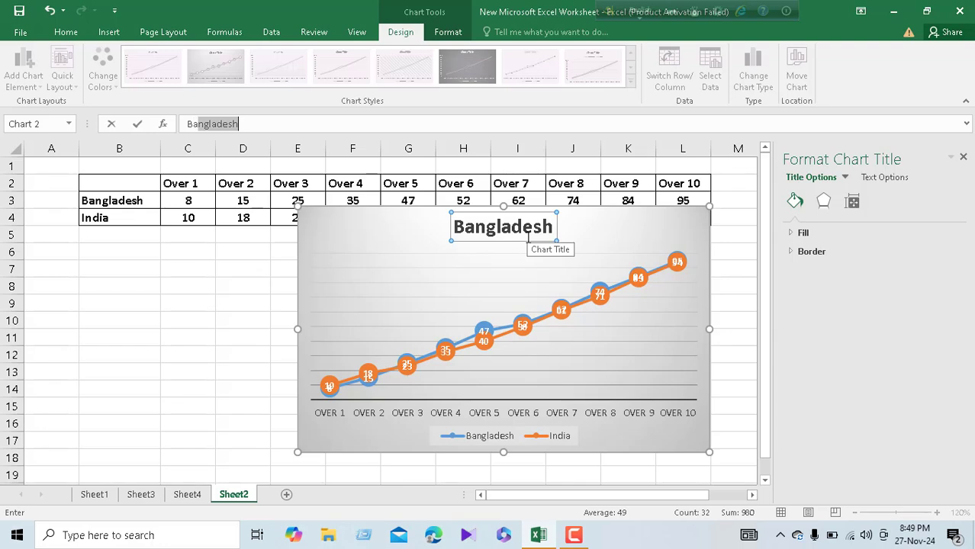
{"action": "type", "text": "anglades"}
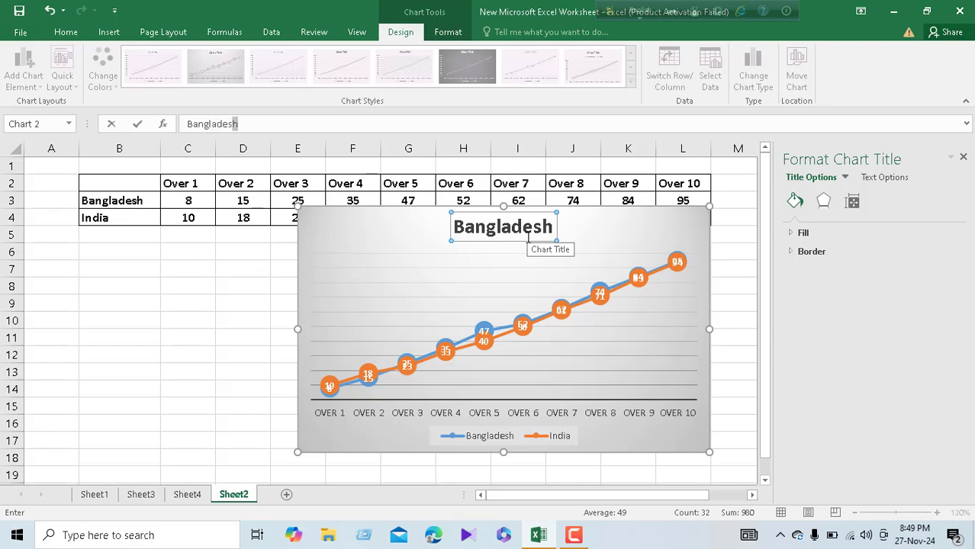
{"action": "type", "text": "h Vs India"}
{"action": "key", "text": "Return"}
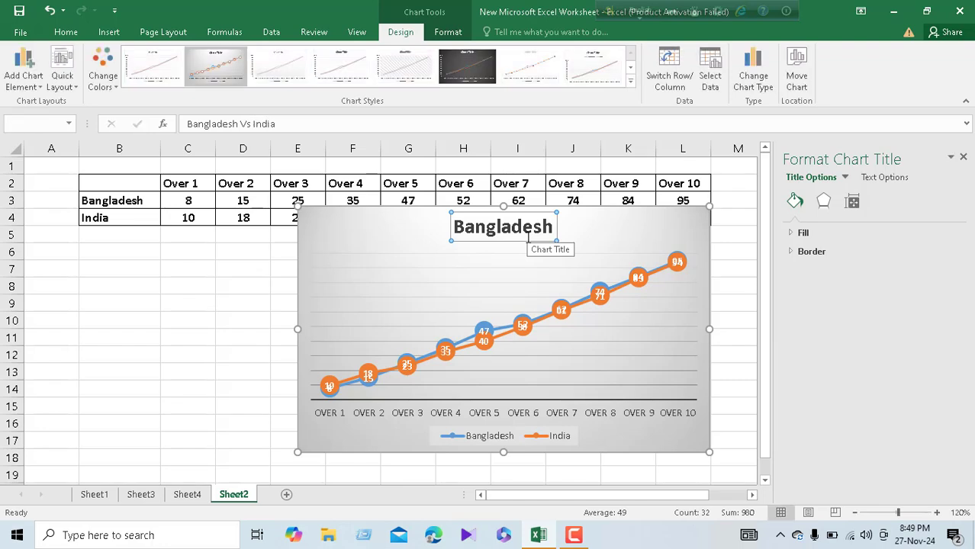
{"action": "left_click", "coordinate": [508, 257]}
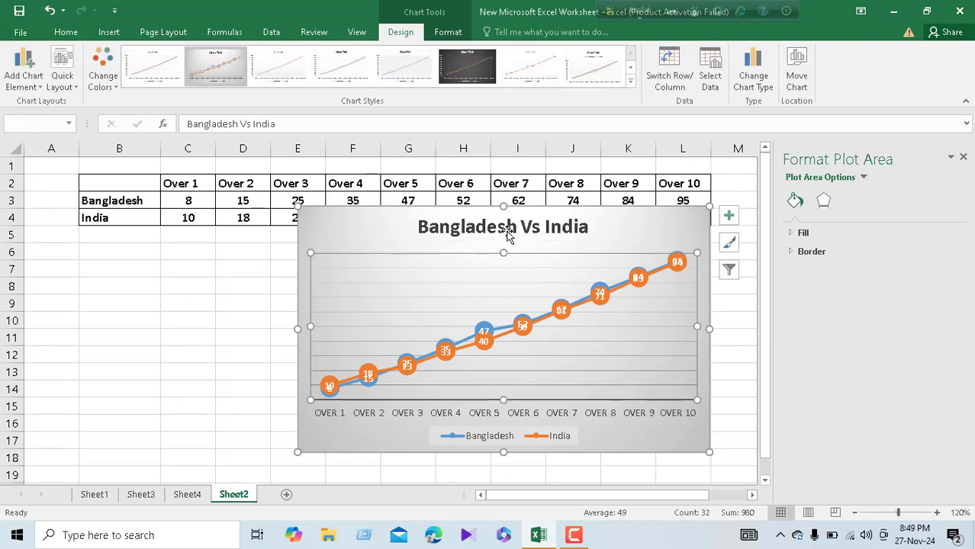
{"action": "left_click", "coordinate": [506, 230]}
{"action": "left_click", "coordinate": [471, 439]}
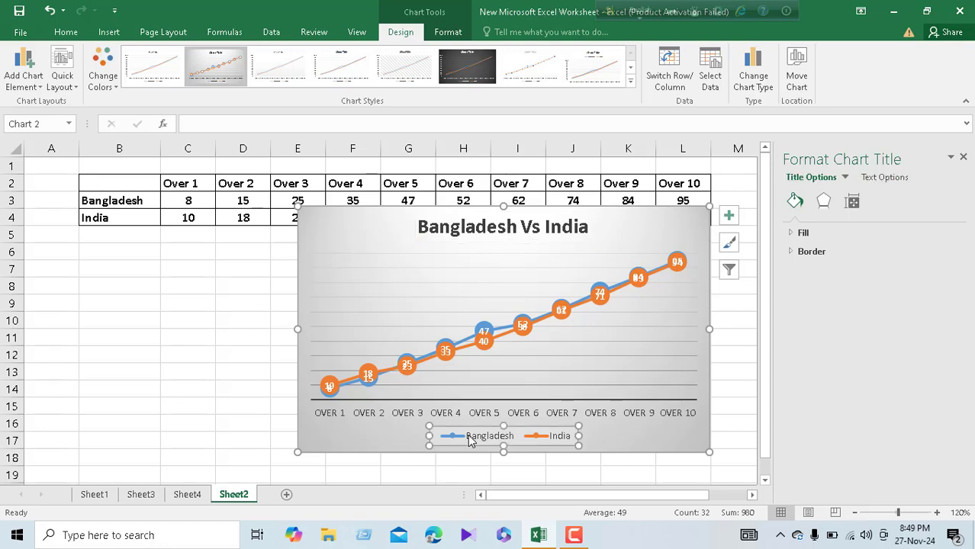
{"action": "left_click", "coordinate": [508, 227]}
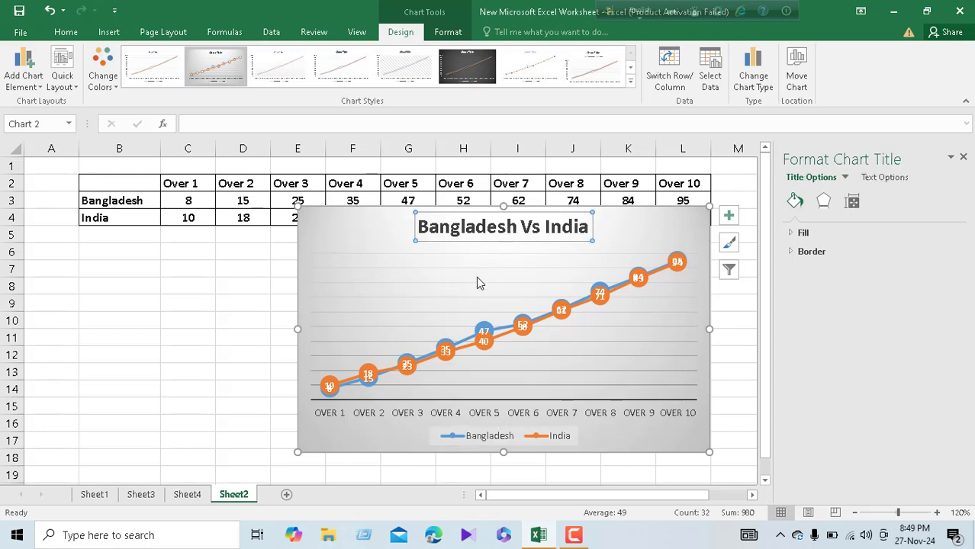
{"action": "left_click", "coordinate": [473, 280]}
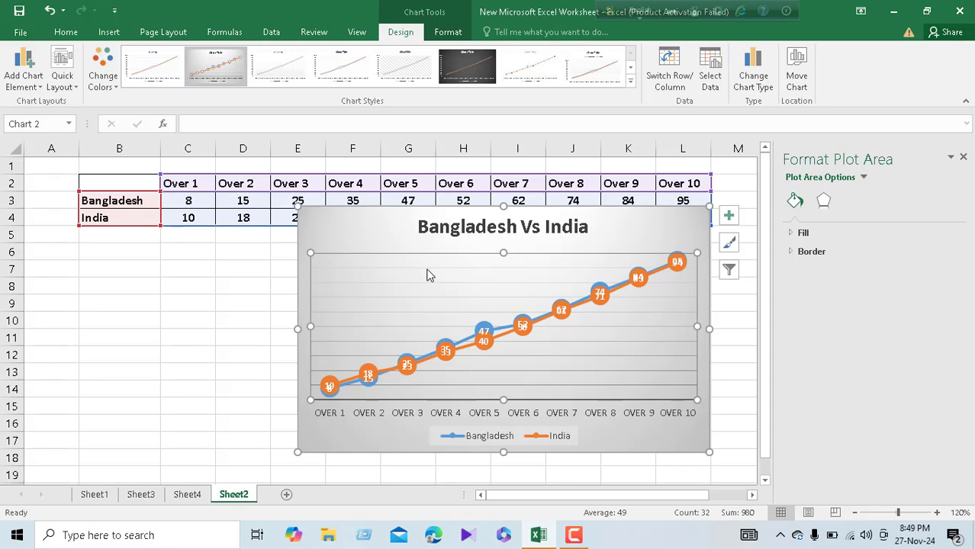